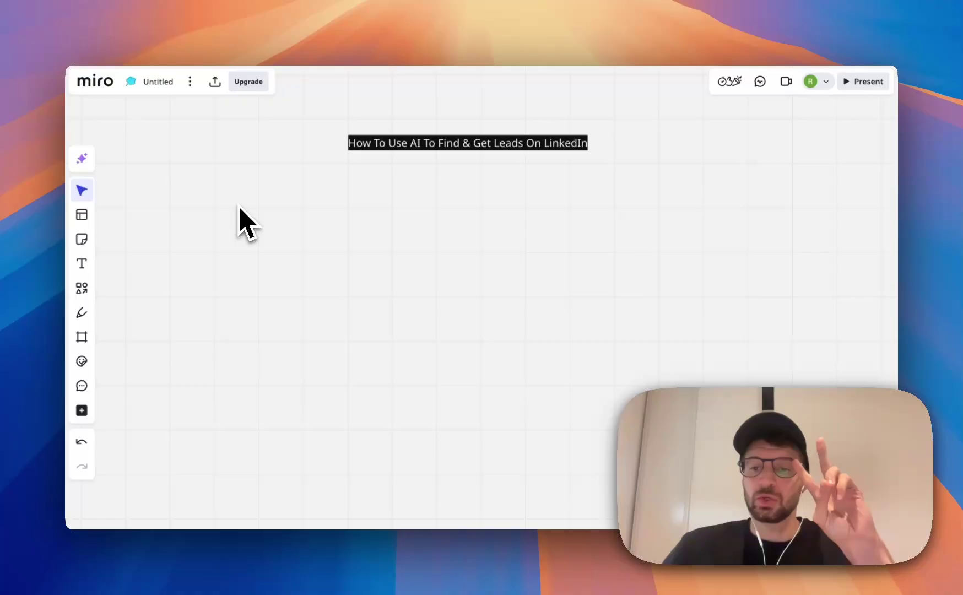
- Add a 'Leads' text label below the title and enlarge it with its corner handle
left_click(83, 264)
left_click(301, 233)
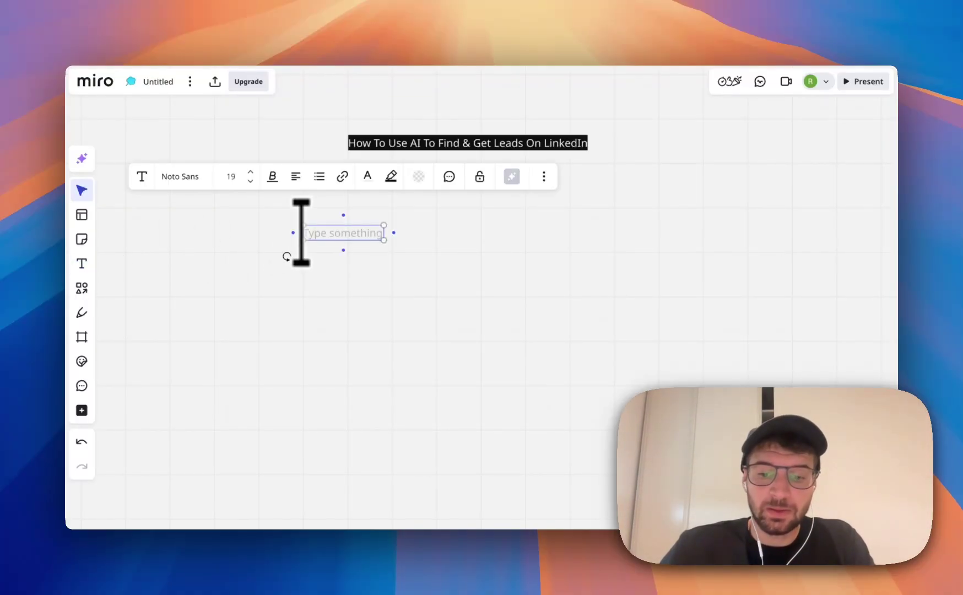
type("Leads")
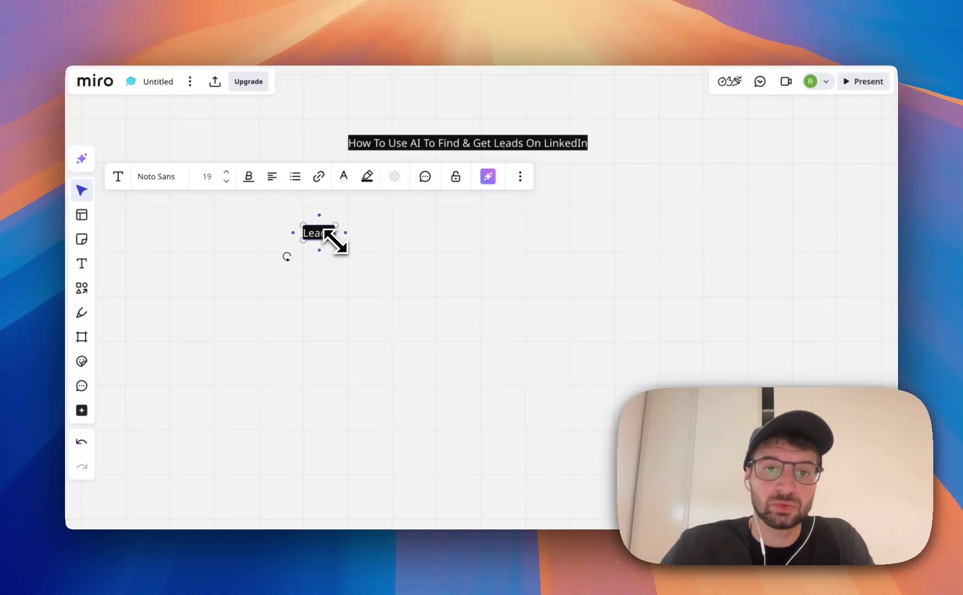
left_click_drag(336, 239, 358, 233)
left_click(371, 265)
- Add an 'automation tool' text label and drag it into place under 'Leads'
left_click(82, 263)
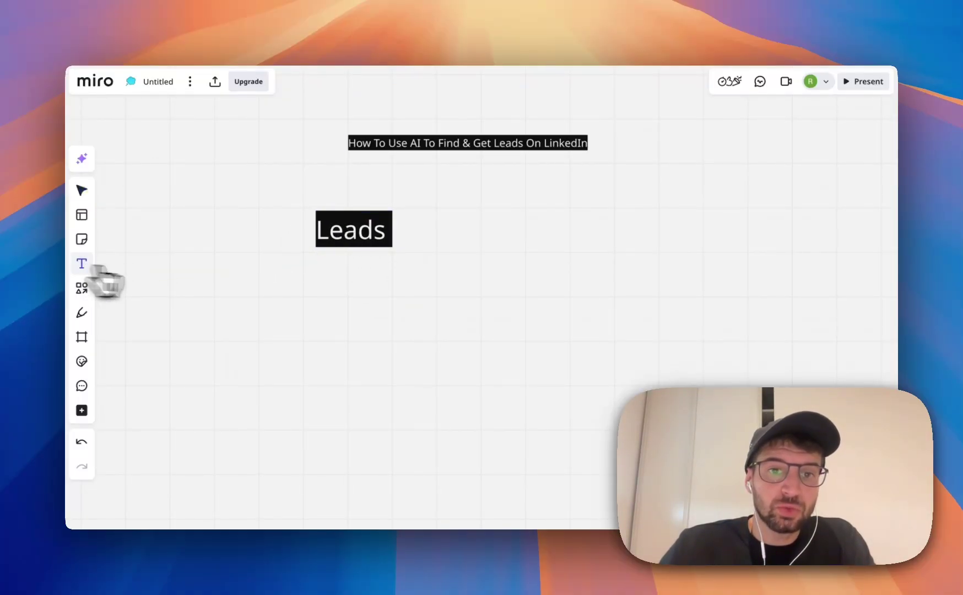
left_click(320, 281)
type("autma")
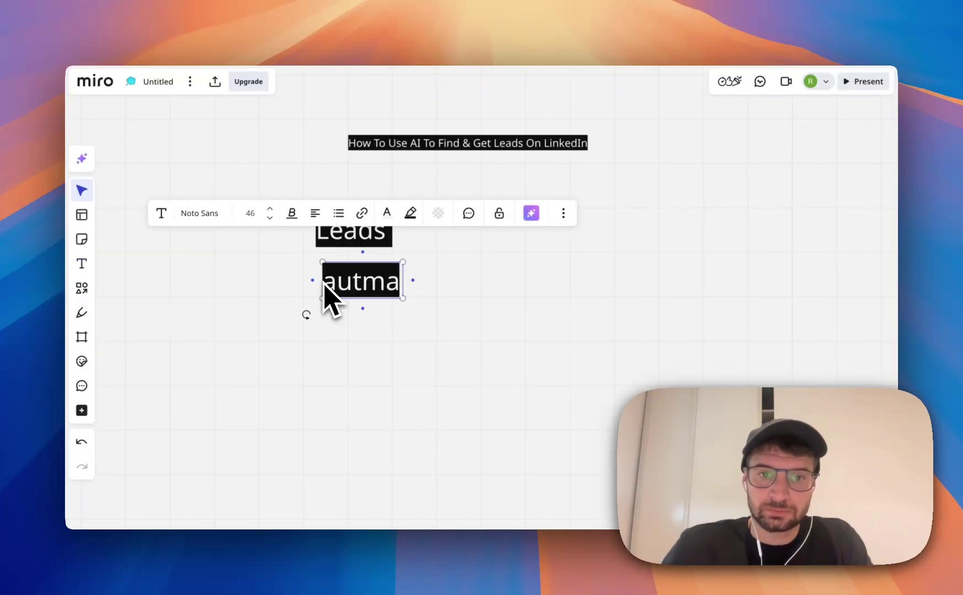
key("BackSpace")
key("BackSpace")
type("omation tool")
left_click(379, 352)
left_click_drag(382, 302, 344, 283)
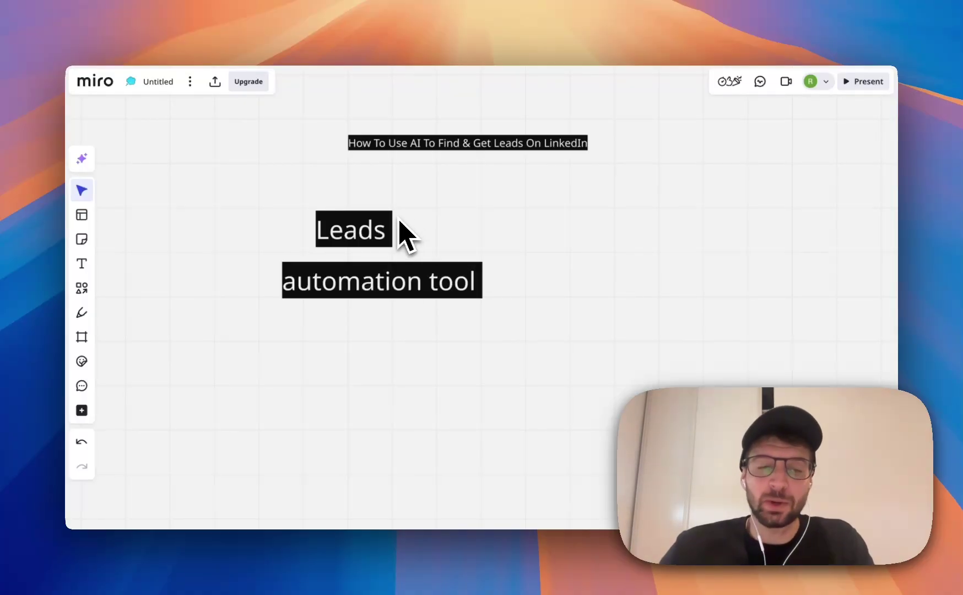
- Add a 'manually' label right of 'Leads' with a smaller font and black background
left_click(81, 263)
left_click(441, 232)
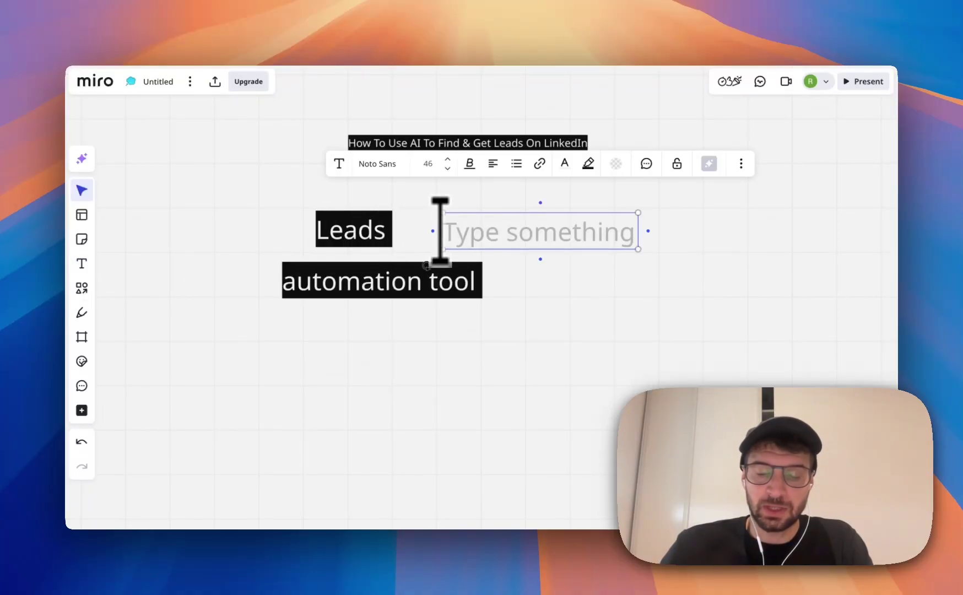
left_click(448, 168)
left_click(448, 168)
left_click(448, 168)
left_click(447, 168)
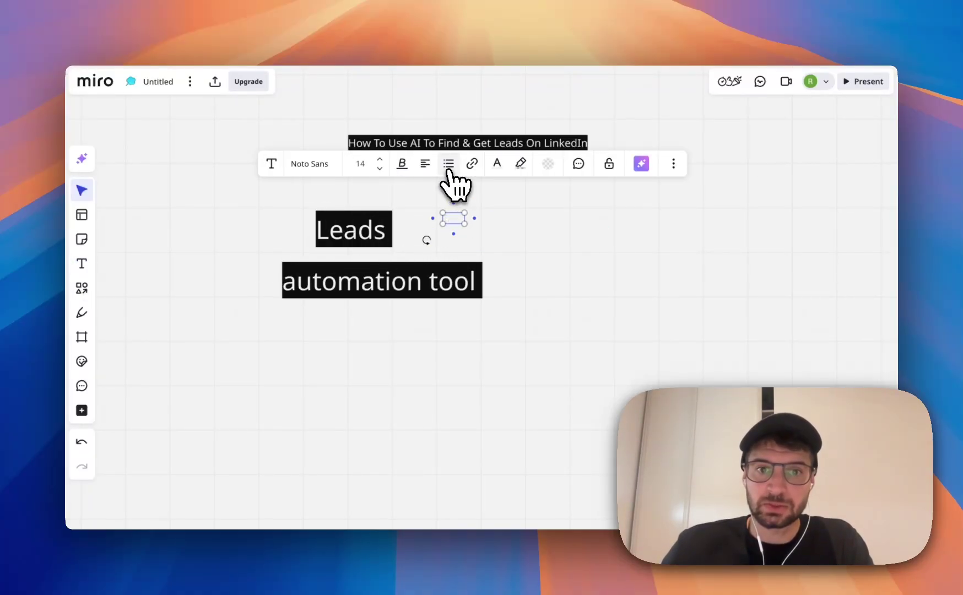
left_click(548, 164)
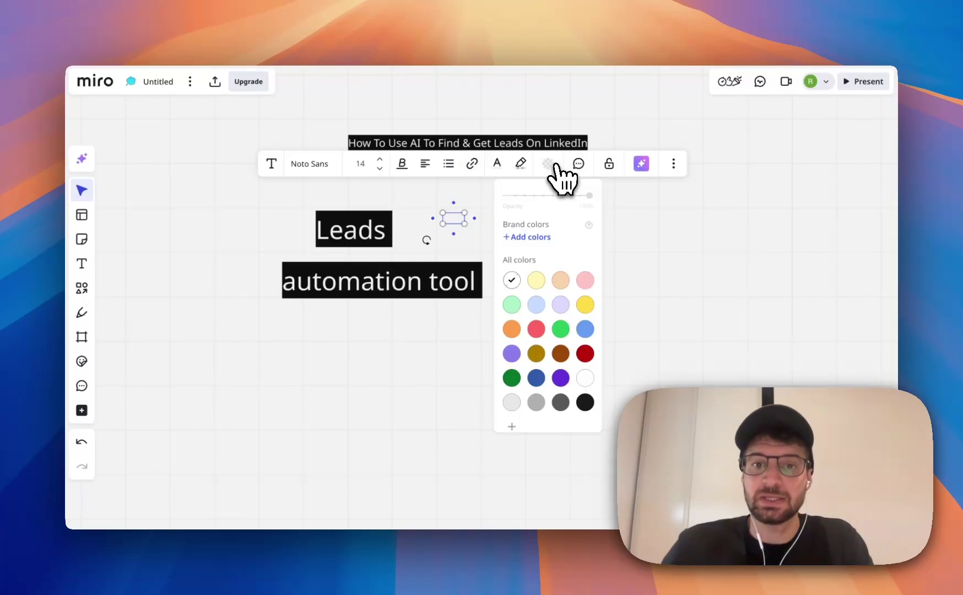
left_click(585, 403)
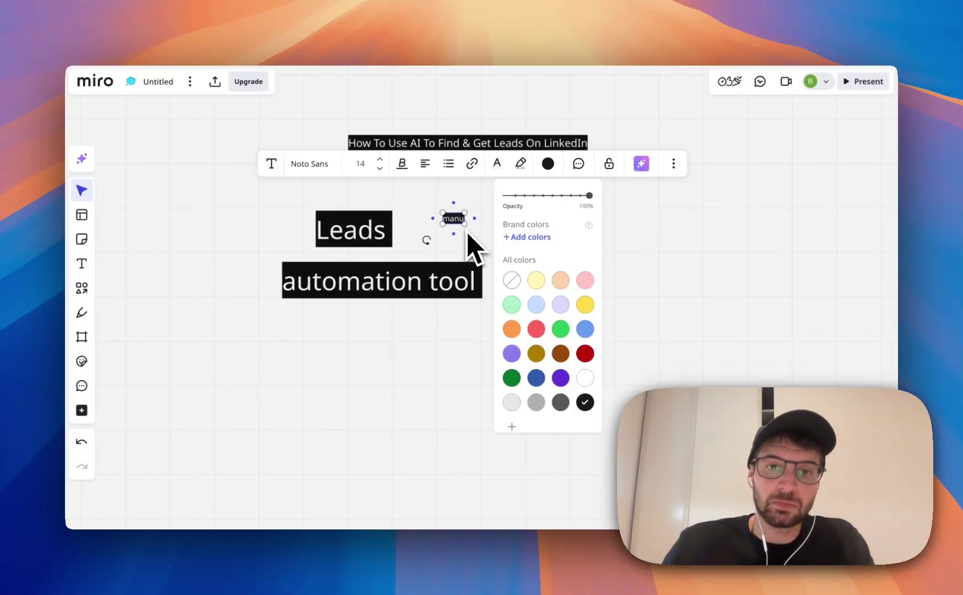
left_click(730, 270)
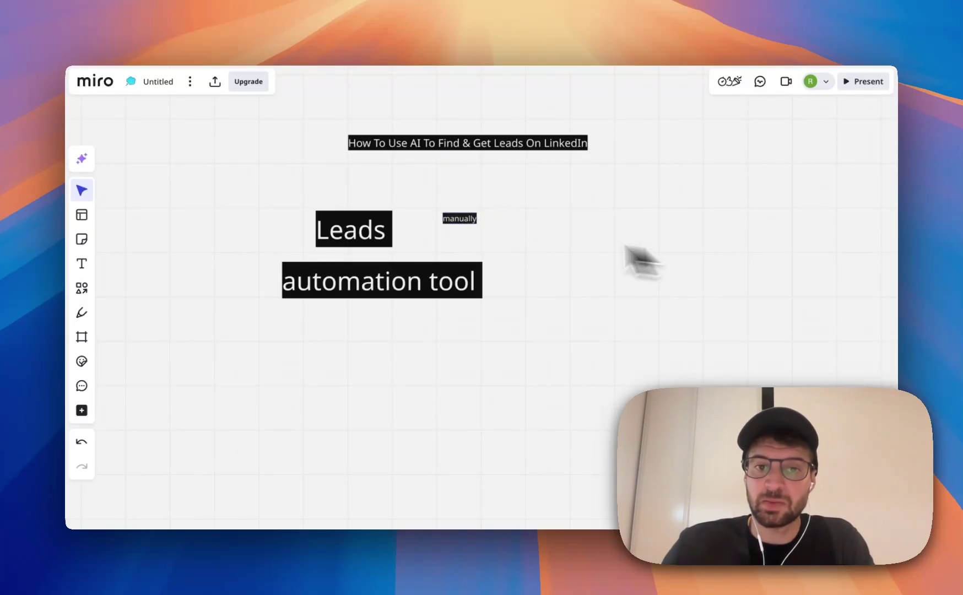
- Alt-drag two copies of 'manually' to the right, retyped as 'buy databases' and 'USE AI'
left_click(463, 220)
left_click_drag(462, 221, 531, 232)
type("buy databa")
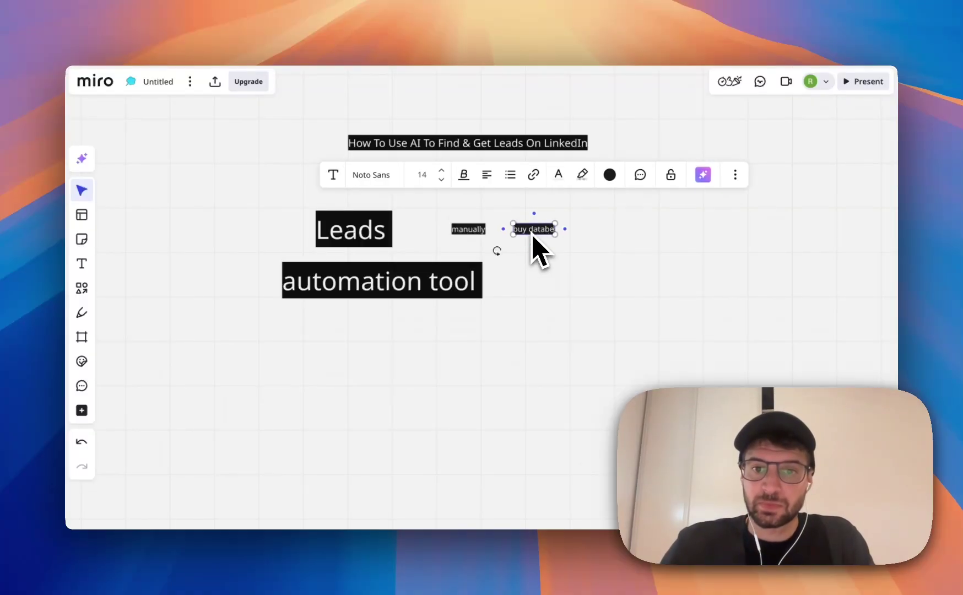
key("BackSpace")
type("ases")
left_click(562, 246)
left_click(543, 231)
left_click_drag(543, 230, 637, 232)
double_click(636, 230)
type("USE AI")
left_click(671, 297)
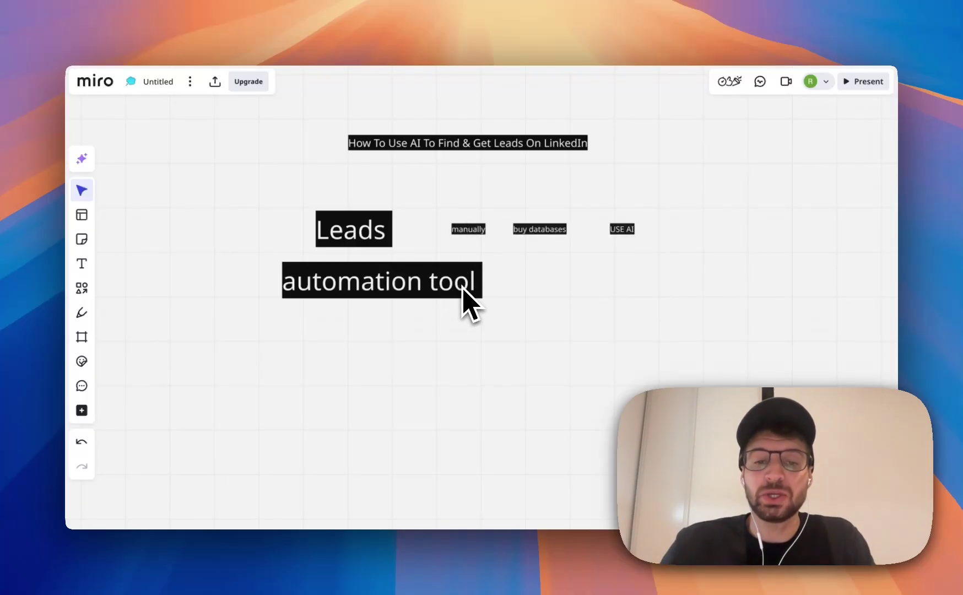
- Copy 'manually' beside 'automation tool' as 'tool is safe', then copy it right as 'Help with AI'
left_click(83, 265)
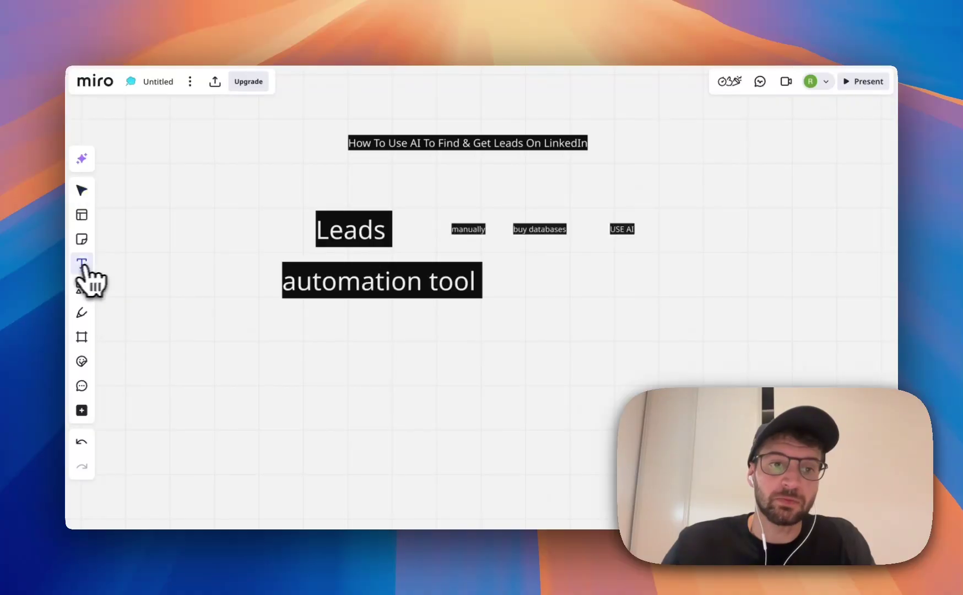
left_click(469, 232)
left_click_drag(470, 238, 515, 285)
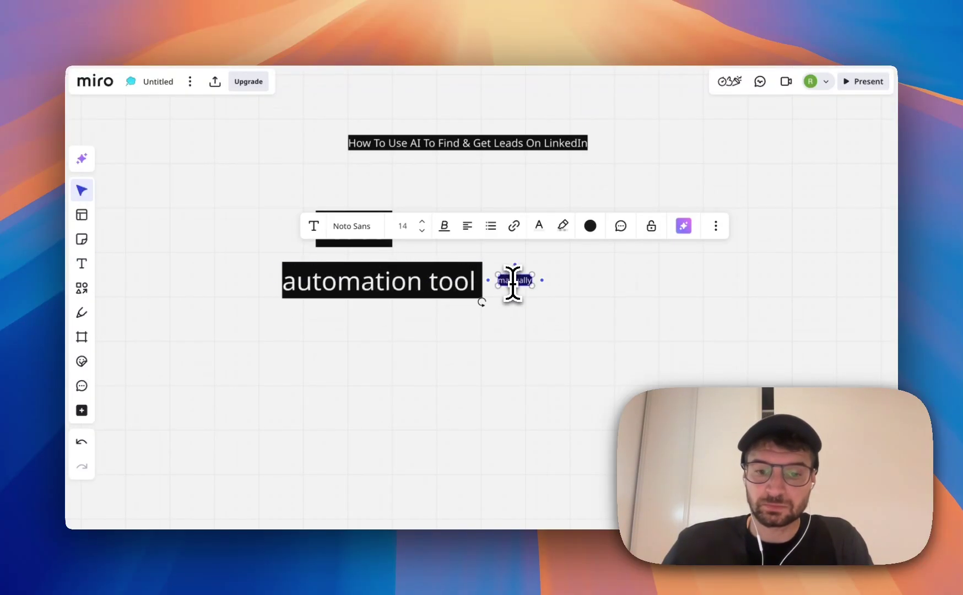
type("tool is sa")
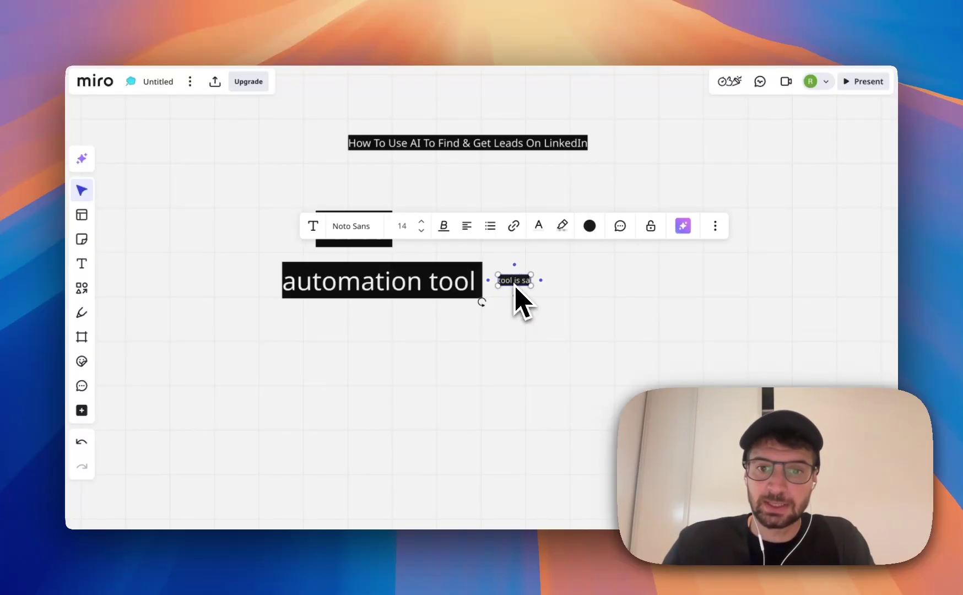
type("fe")
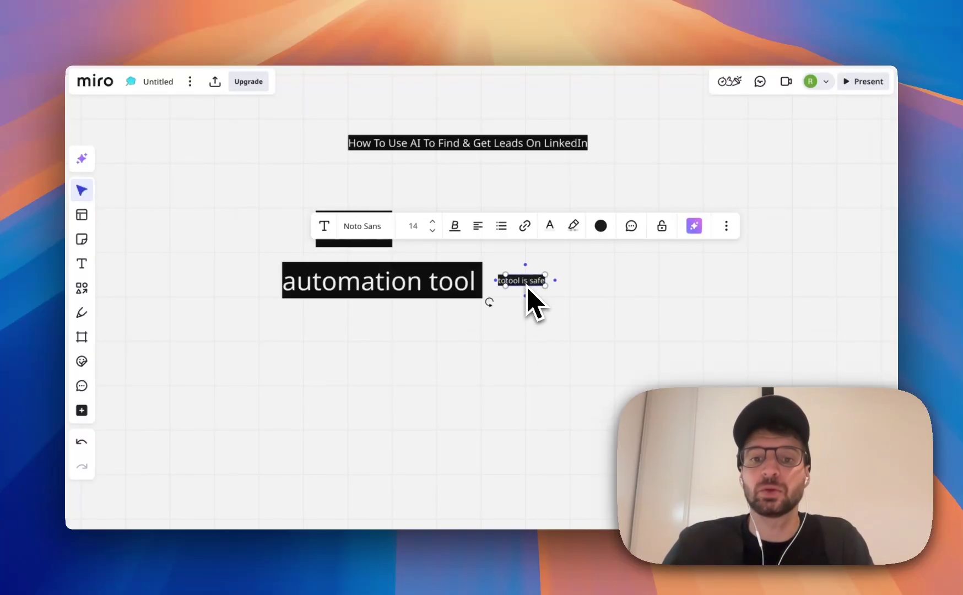
left_click_drag(527, 286, 613, 285)
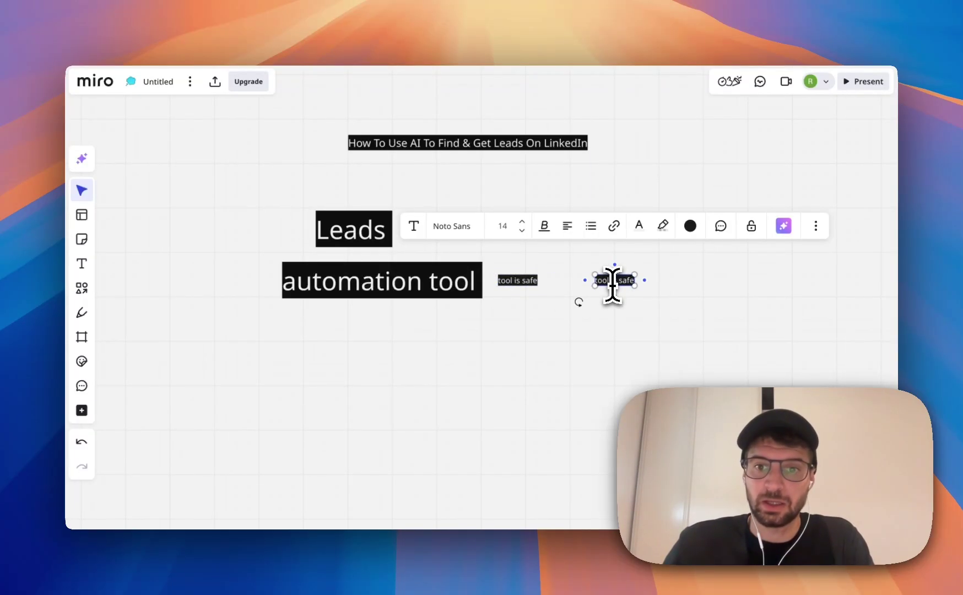
double_click(613, 281)
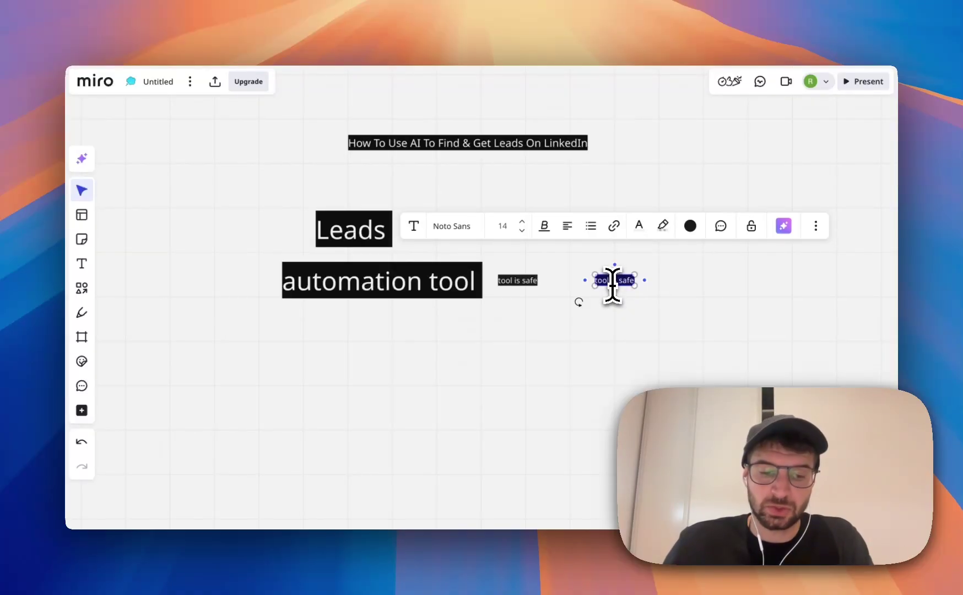
type("Help")
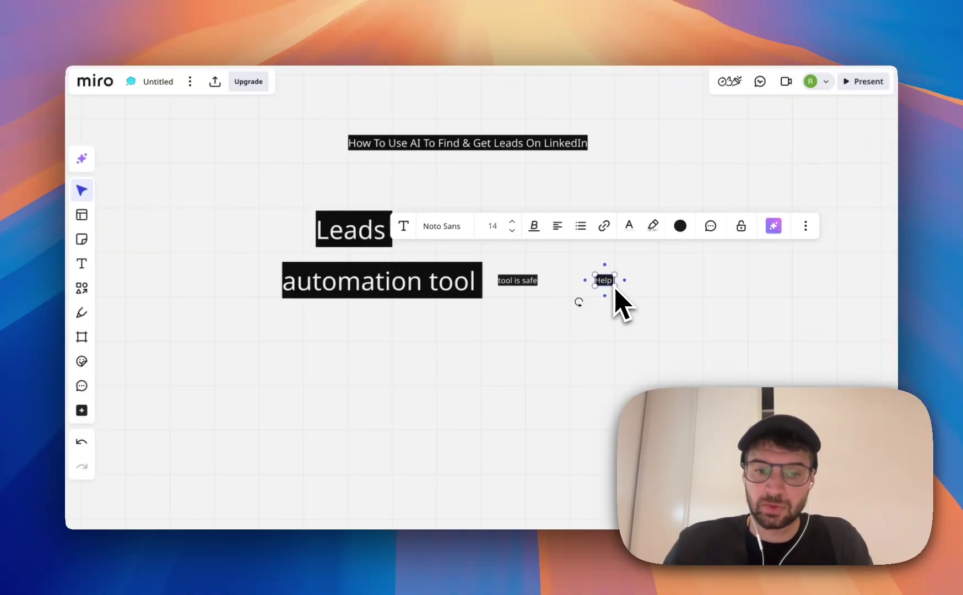
type(" with AI")
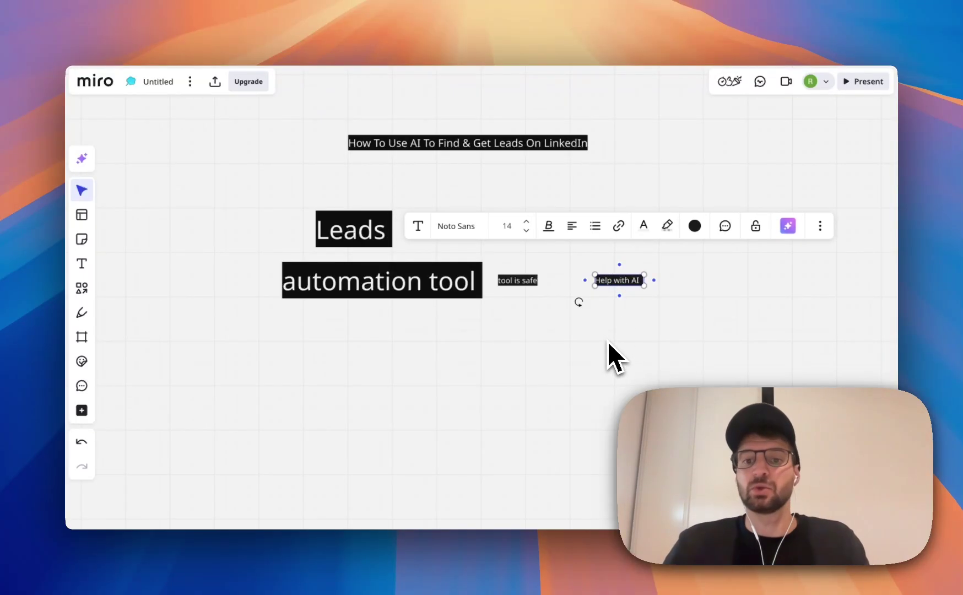
left_click(609, 343)
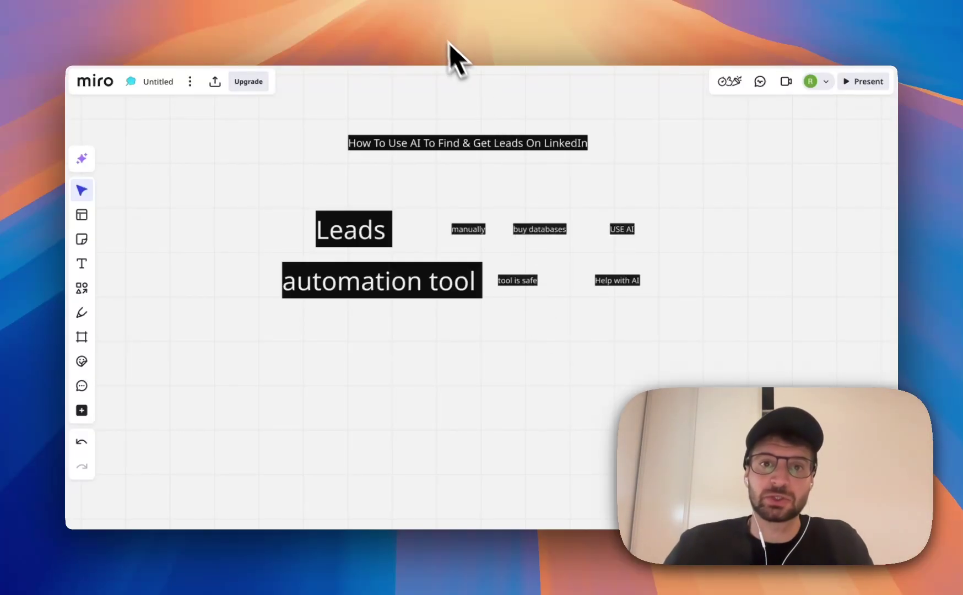
- Switch to the Gojiberry dashboard and expand Leads in the sidebar
key("ctrl+Tab")
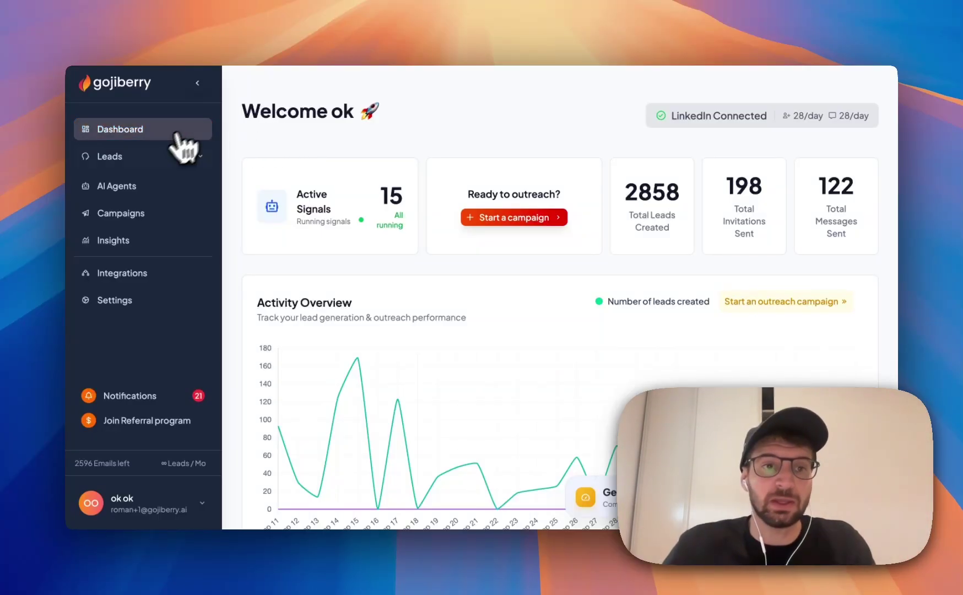
left_click(137, 158)
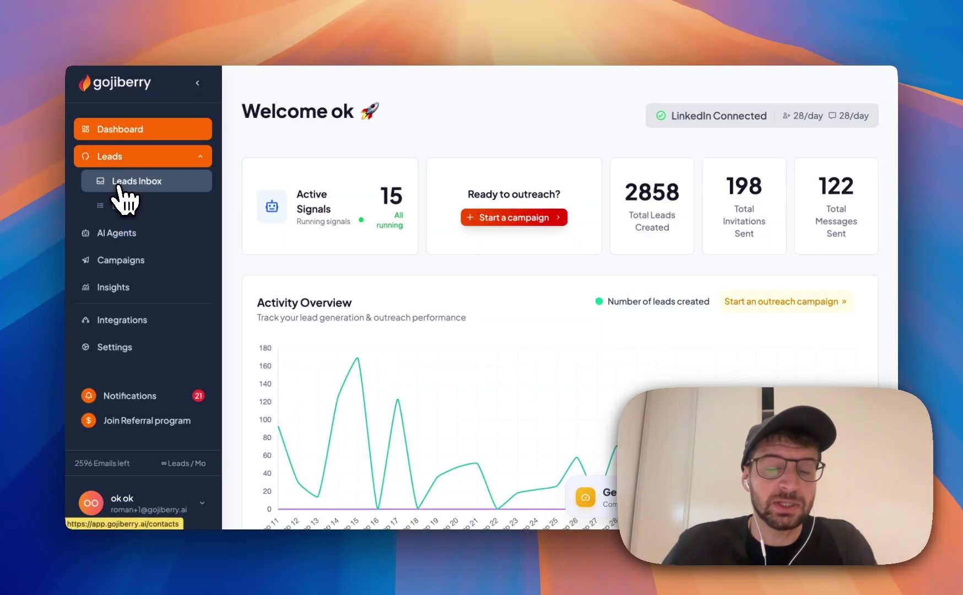
- Browse the Leads Inbox table, highlighting leads' funding event and other signal texts
left_click(121, 185)
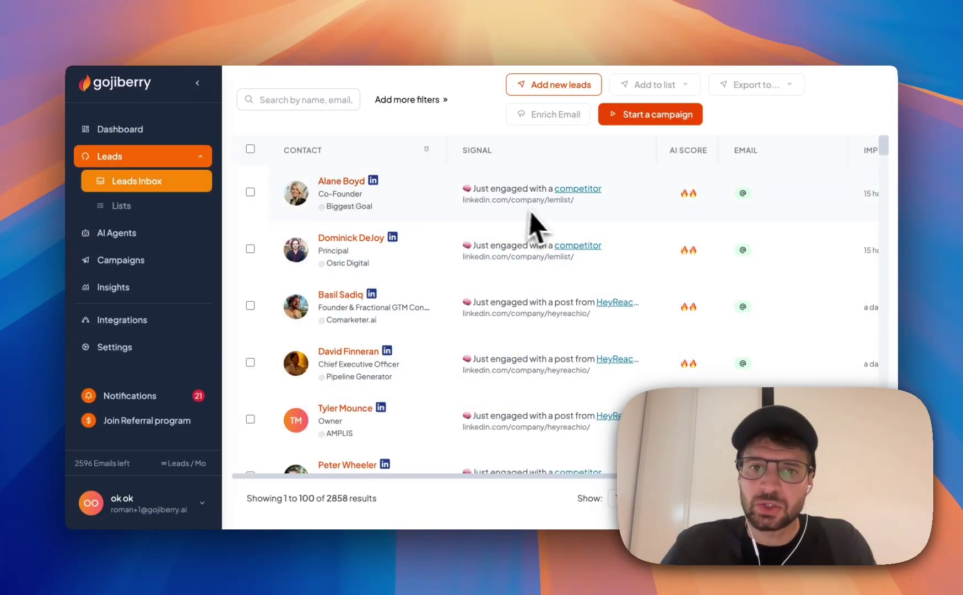
scroll(549, 317, "down", 2)
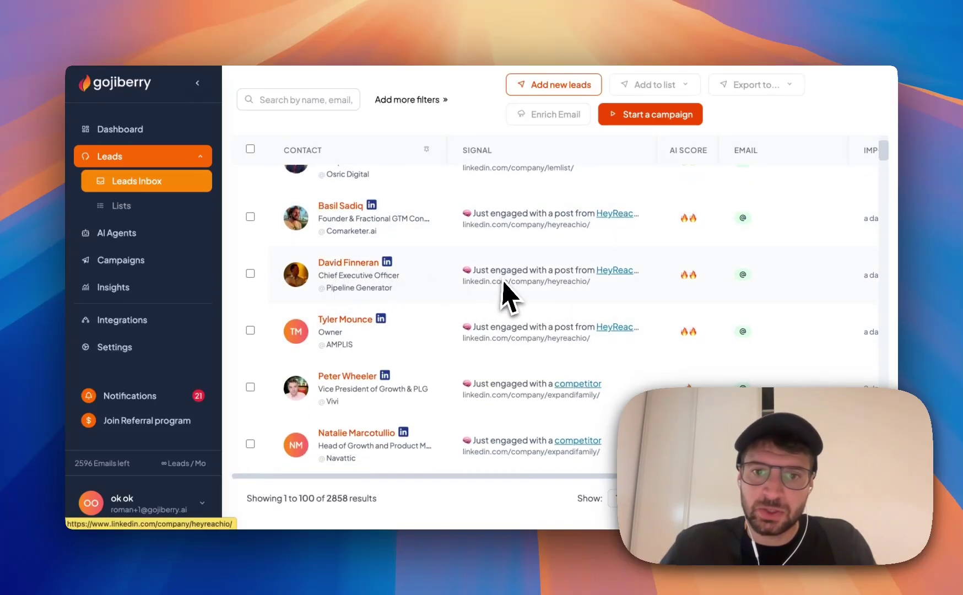
scroll(544, 262, "up", 2)
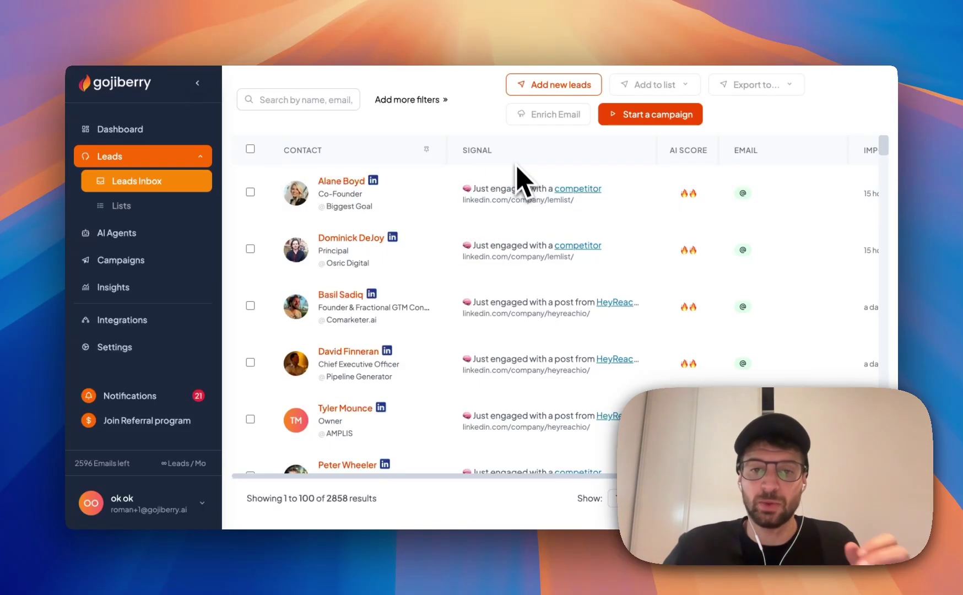
scroll(553, 261, "down", 7)
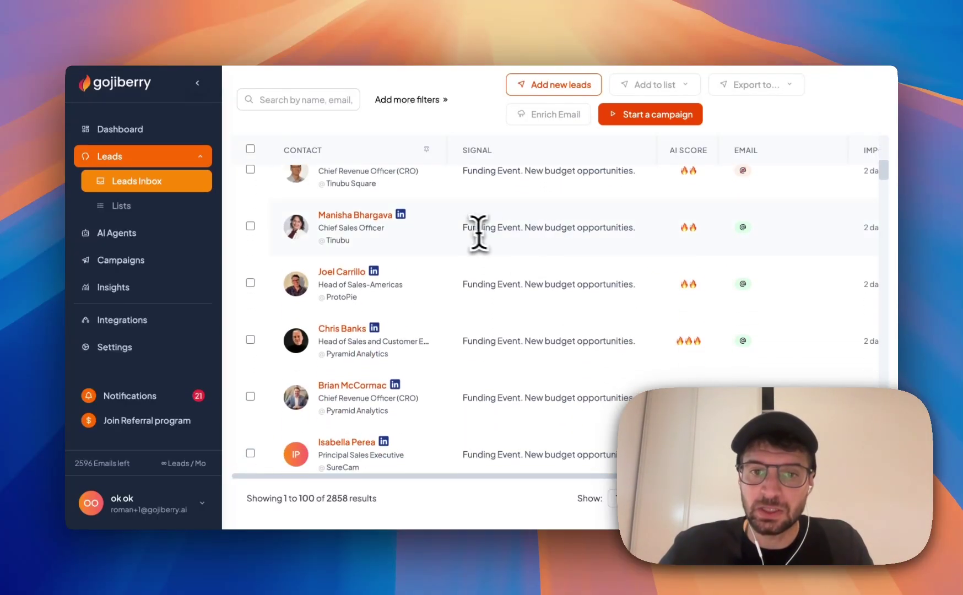
left_click_drag(464, 228, 576, 228)
left_click(564, 246)
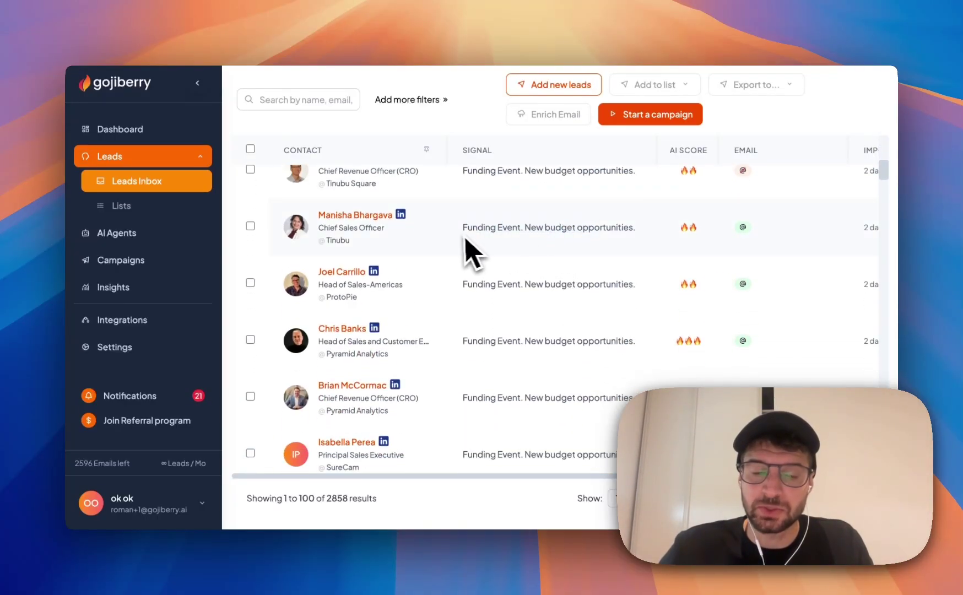
scroll(480, 254, "down", 10)
scroll(488, 244, "down", 15)
scroll(489, 244, "up", 5)
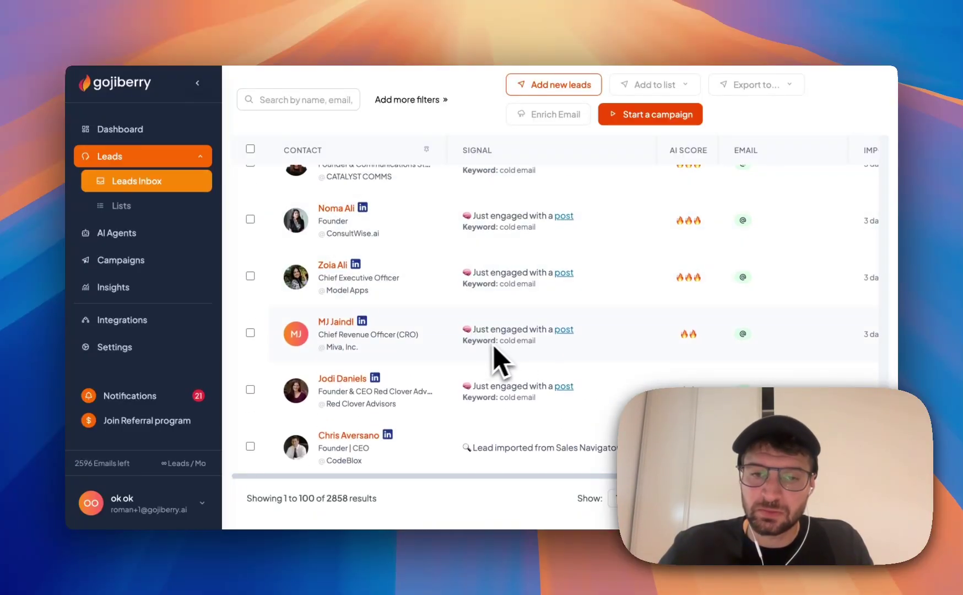
scroll(586, 350, "down", 1)
scroll(585, 350, "down", 1)
left_click_drag(461, 390, 626, 390)
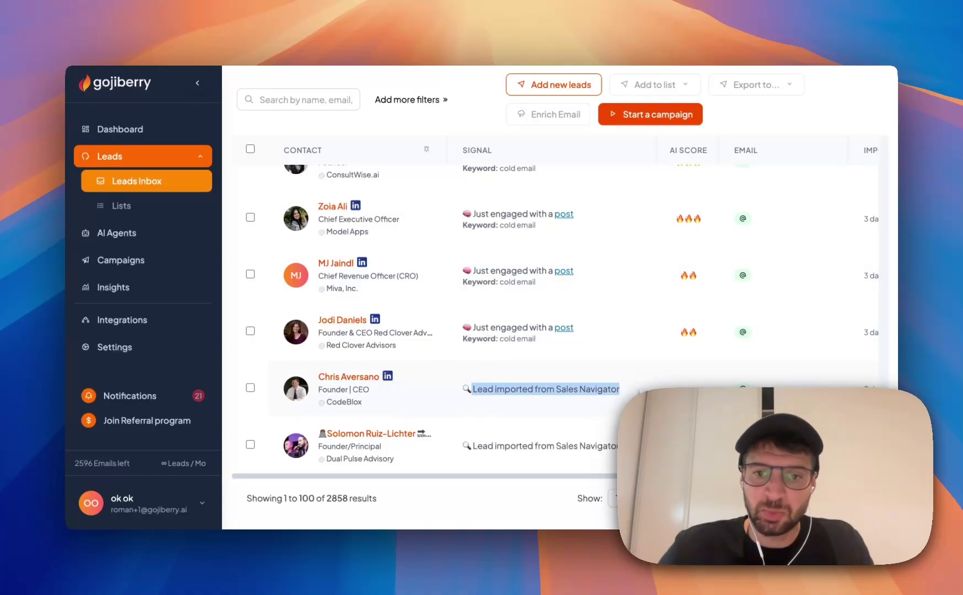
left_click(516, 371)
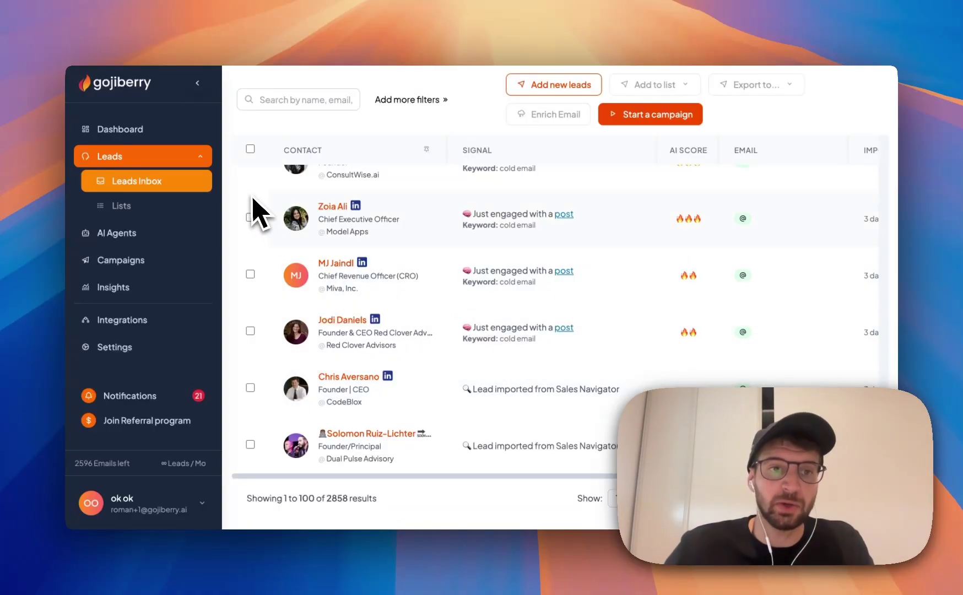
- Open the AI agent's ICP for editing from its action menu on the AI Agents page
left_click(116, 234)
left_click(820, 177)
left_click(785, 207)
left_click_drag(476, 194, 670, 193)
left_click(694, 193)
scroll(708, 197, "down", 1)
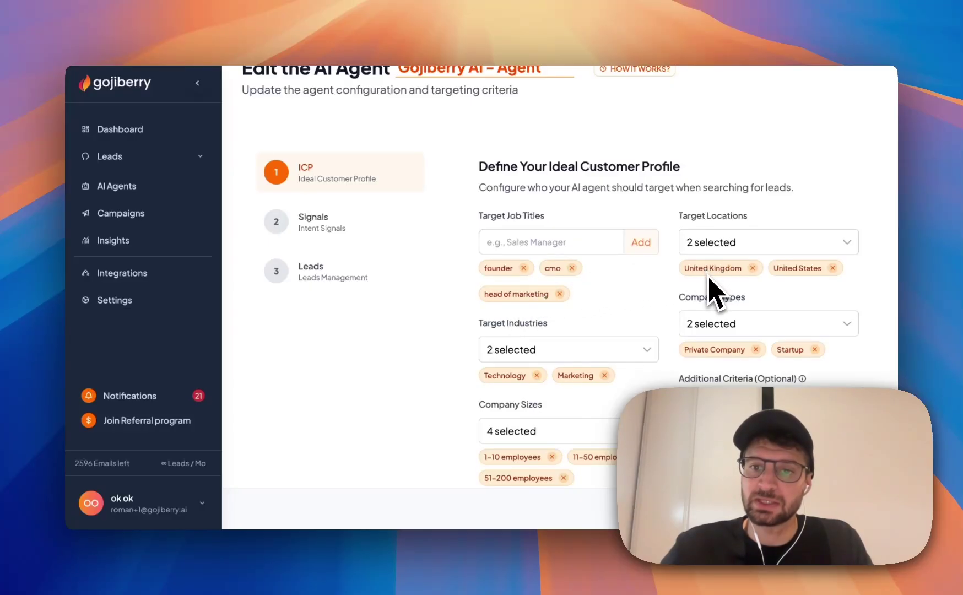
scroll(624, 301, "down", 2)
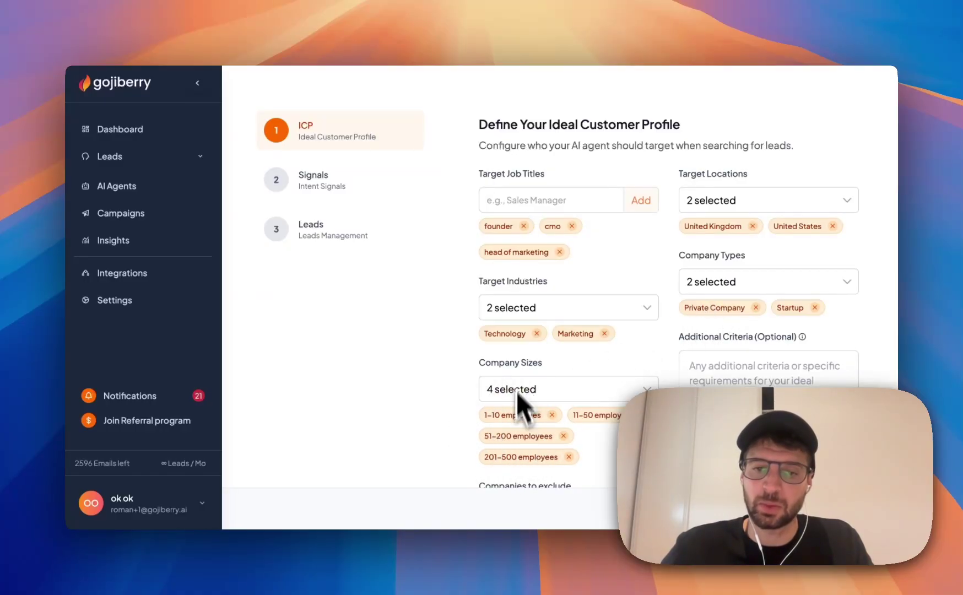
scroll(517, 388, "down", 4)
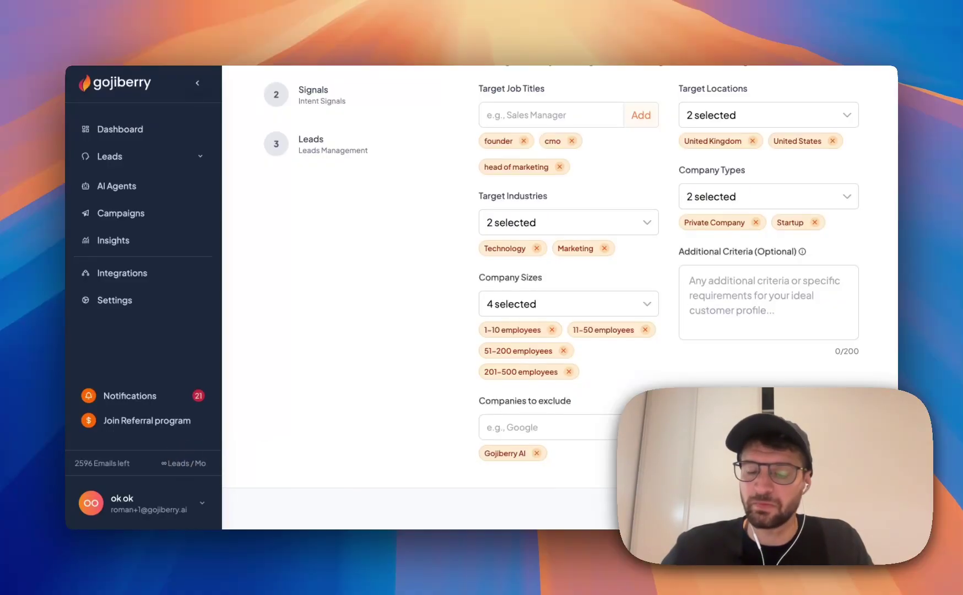
left_click(866, 508)
scroll(510, 231, "up", 3)
left_click(334, 212)
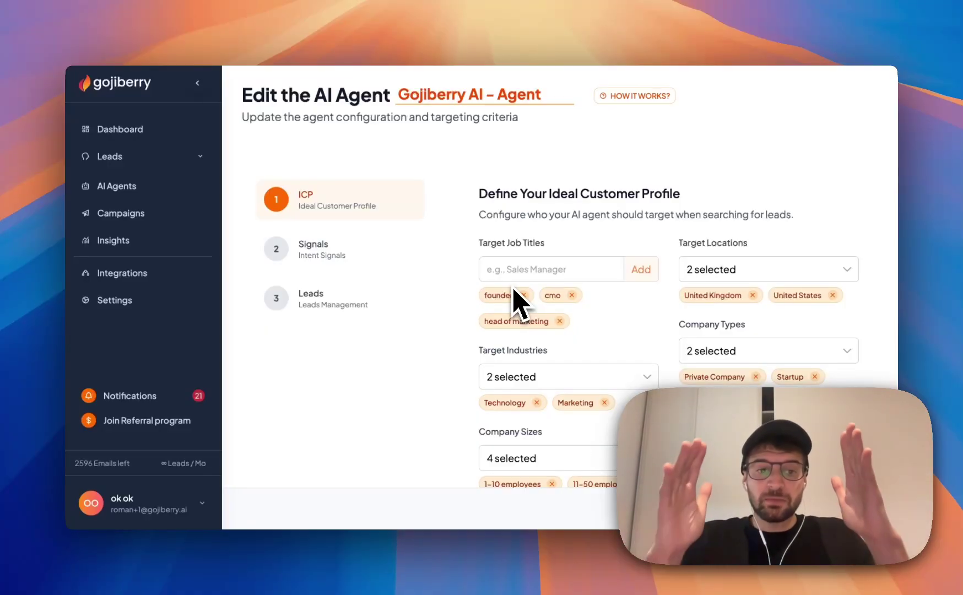
- Go to the Intent Signals step and expand the You & Your company and Engagement & Interest cards
left_click(333, 265)
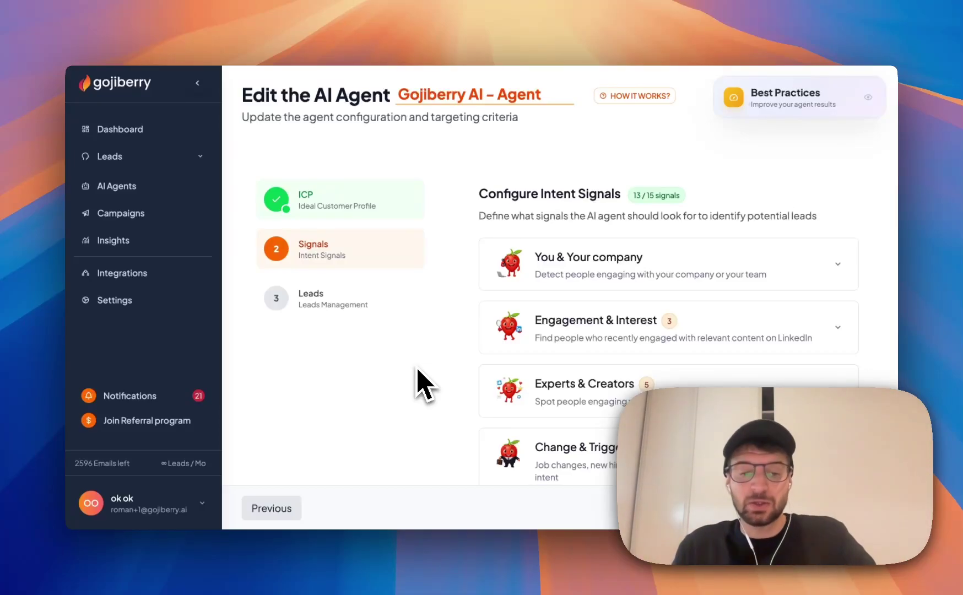
left_click(558, 285)
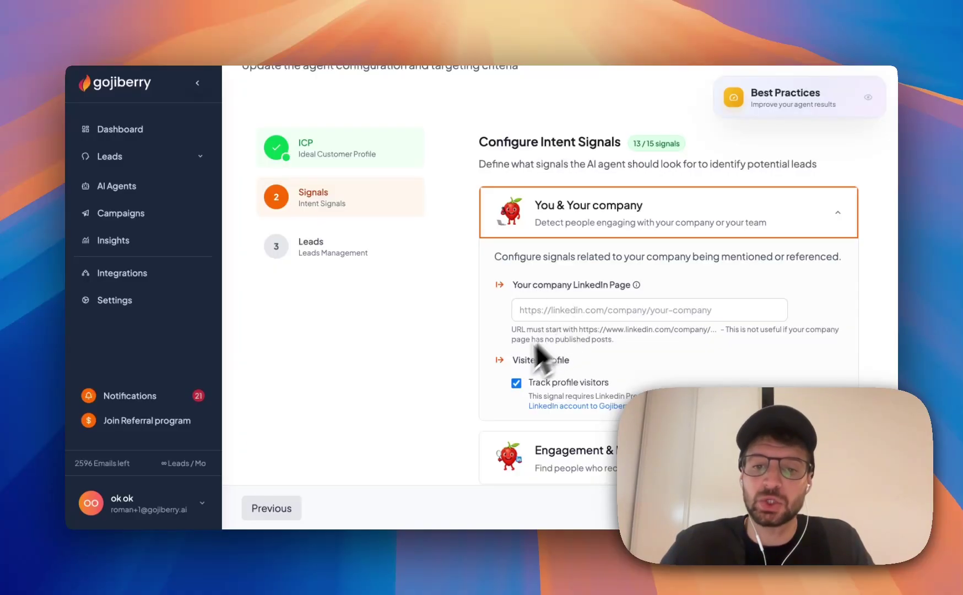
scroll(552, 381, "down", 5)
left_click(589, 318)
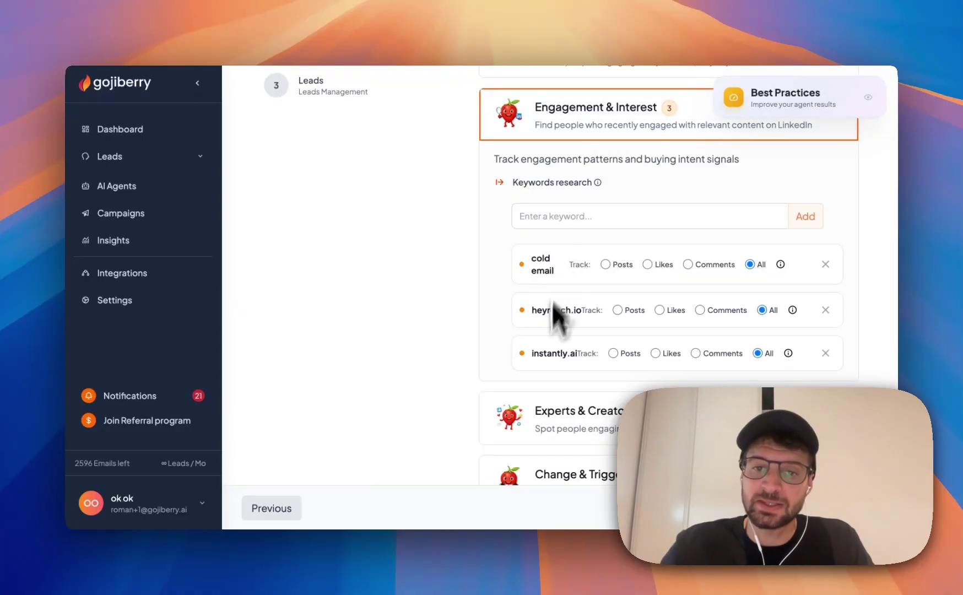
left_click(539, 216)
- Expand the Experts & Creators, Change & Trigger Events and Competitor Engagement signal cards
scroll(482, 286, "down", 3)
left_click(551, 309)
scroll(546, 309, "up", 3)
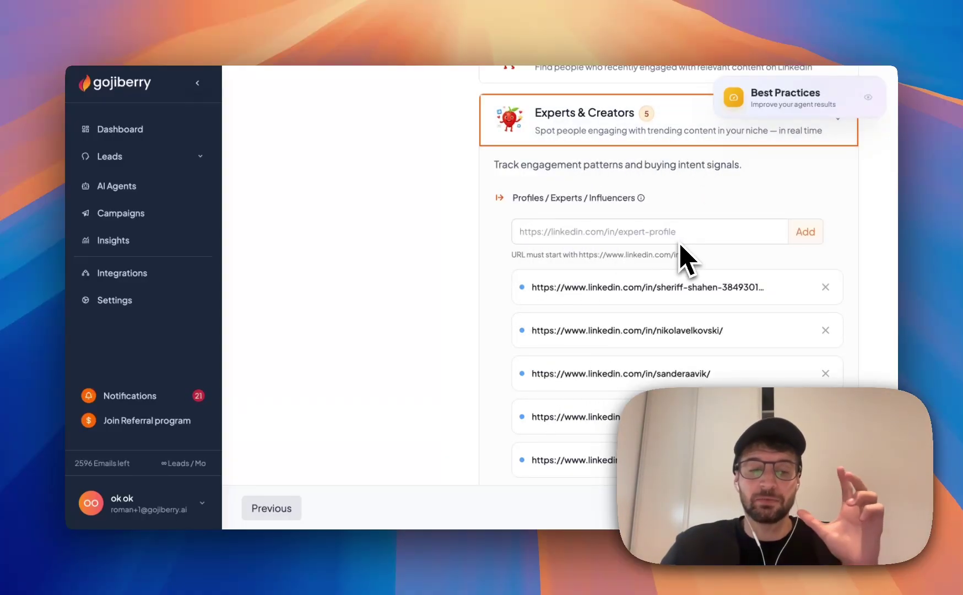
scroll(681, 251, "down", 5)
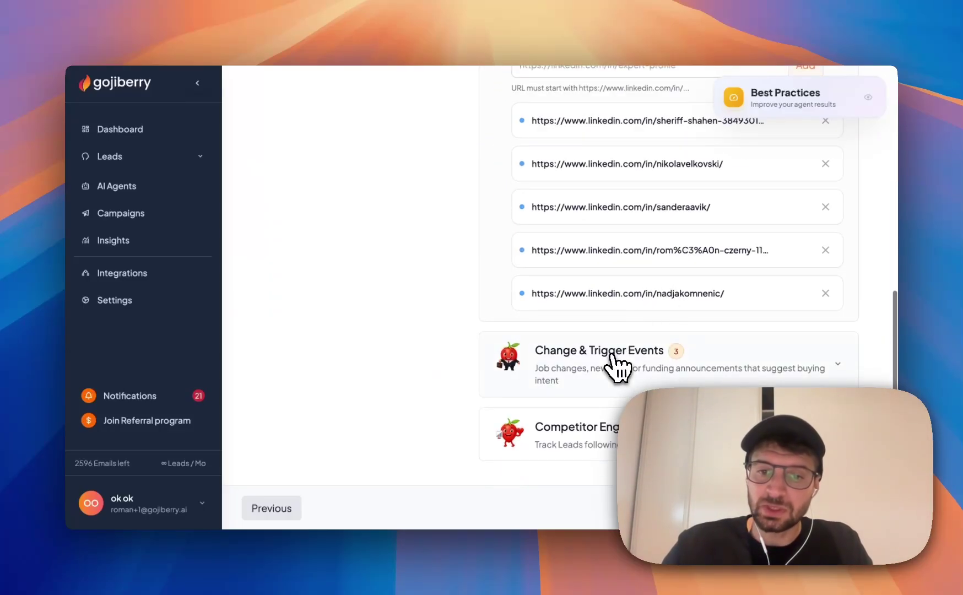
left_click(613, 357)
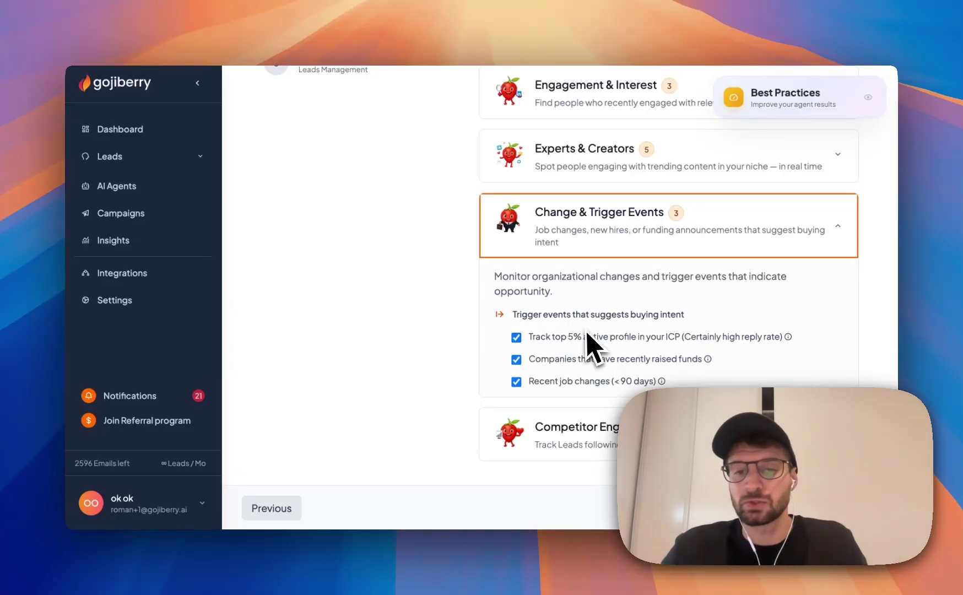
left_click(596, 428)
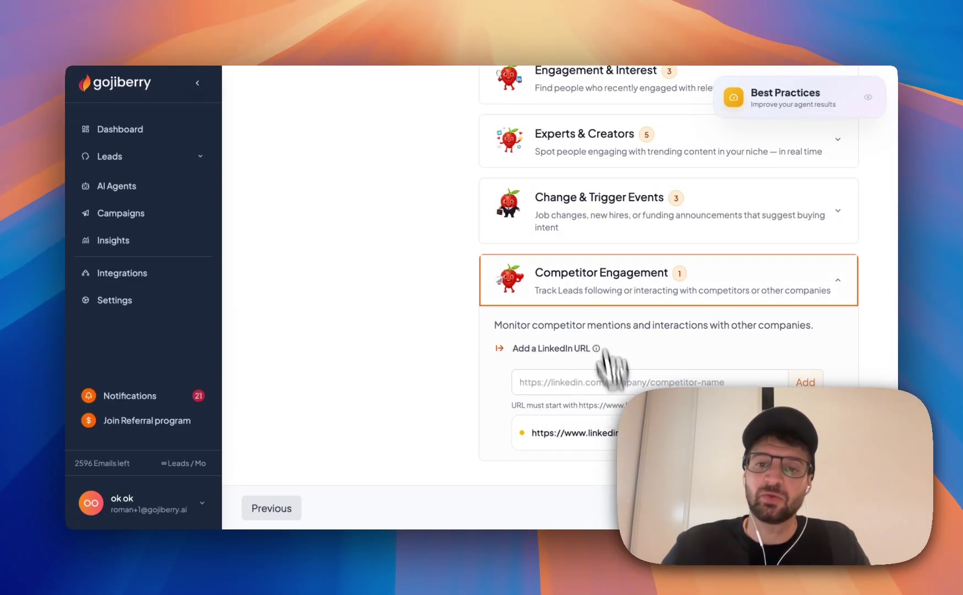
scroll(580, 322, "up", 5)
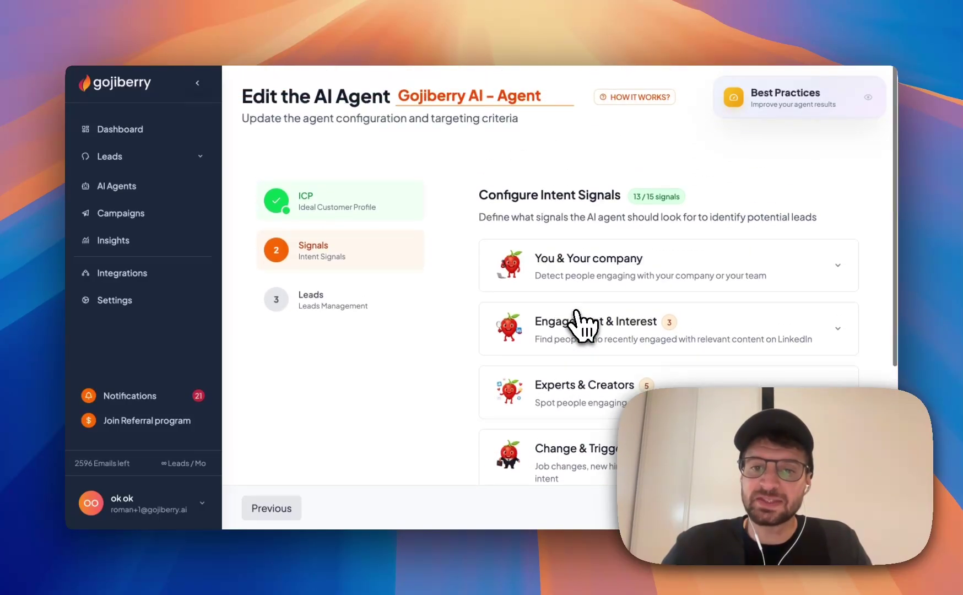
- Open the Leads Inbox, scroll its columns sideways, visit the Dashboard, then reopen the inbox
left_click(150, 160)
left_click(150, 182)
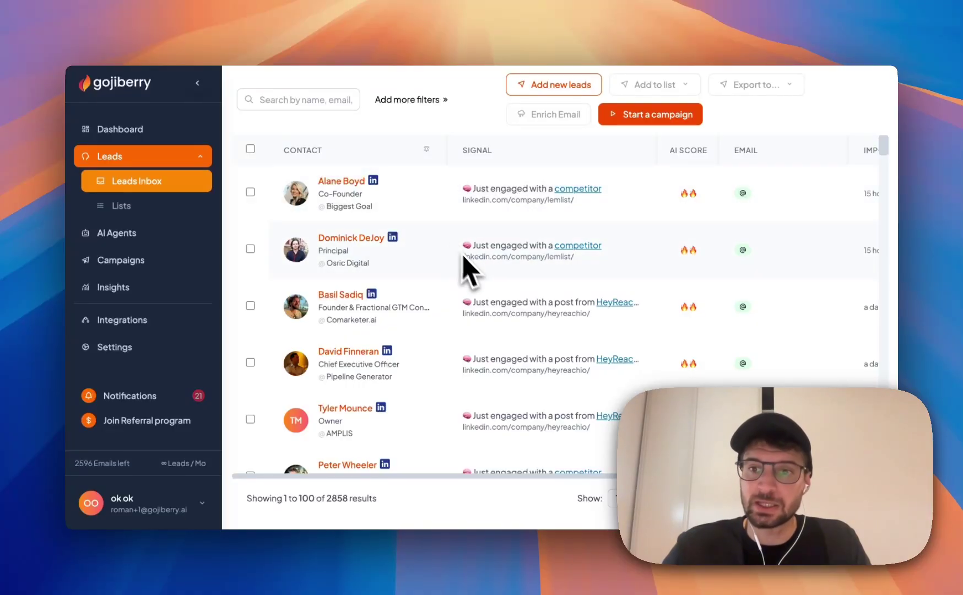
scroll(496, 269, "right", 2)
scroll(540, 221, "left", 1)
scroll(717, 308, "right", 3)
scroll(700, 325, "left", 3)
left_click(132, 132)
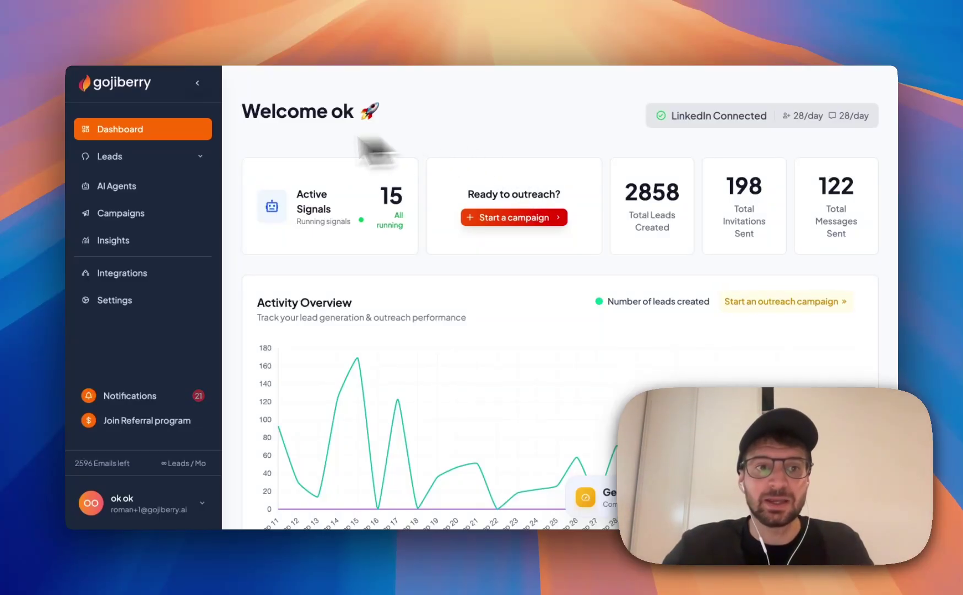
left_click(156, 160)
left_click(150, 185)
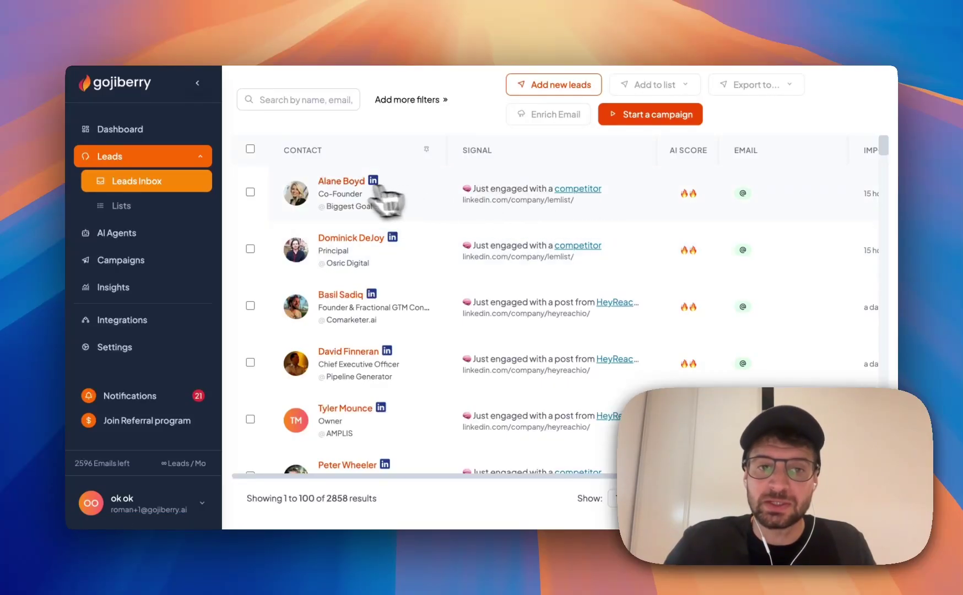
- Open the first lead's details and generate an AI personalized LinkedIn message
left_click(337, 183)
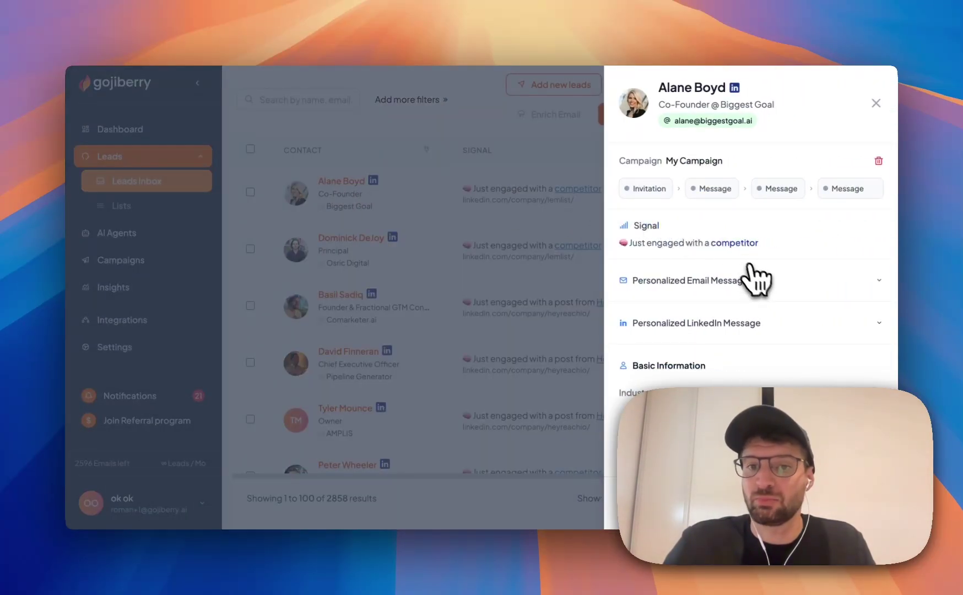
left_click(876, 281)
left_click(874, 281)
left_click(705, 326)
left_click(751, 307)
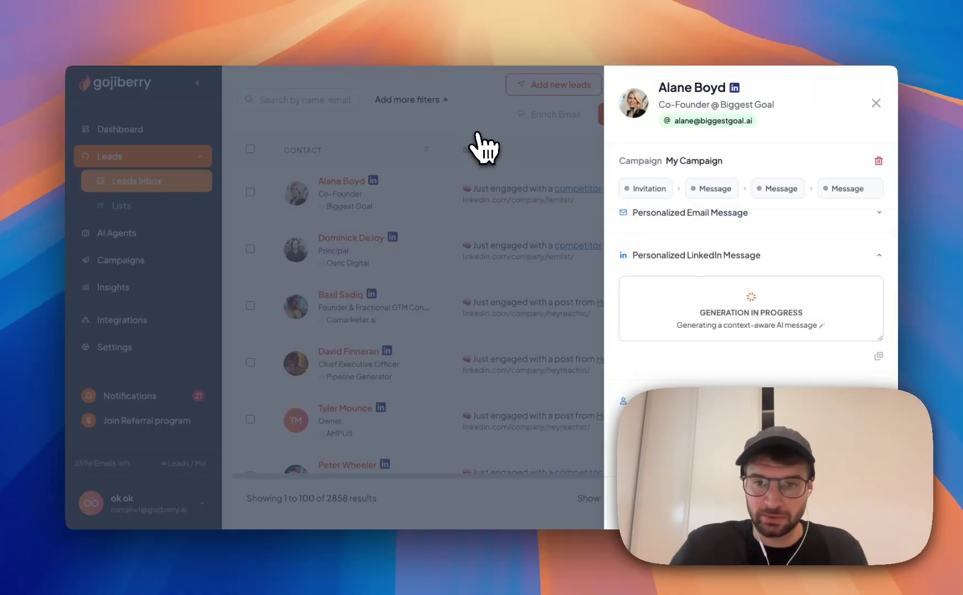
- Close the lead panel, glance at the Miro board, and return to the leads inbox
left_click(560, 182)
left_click(321, 23)
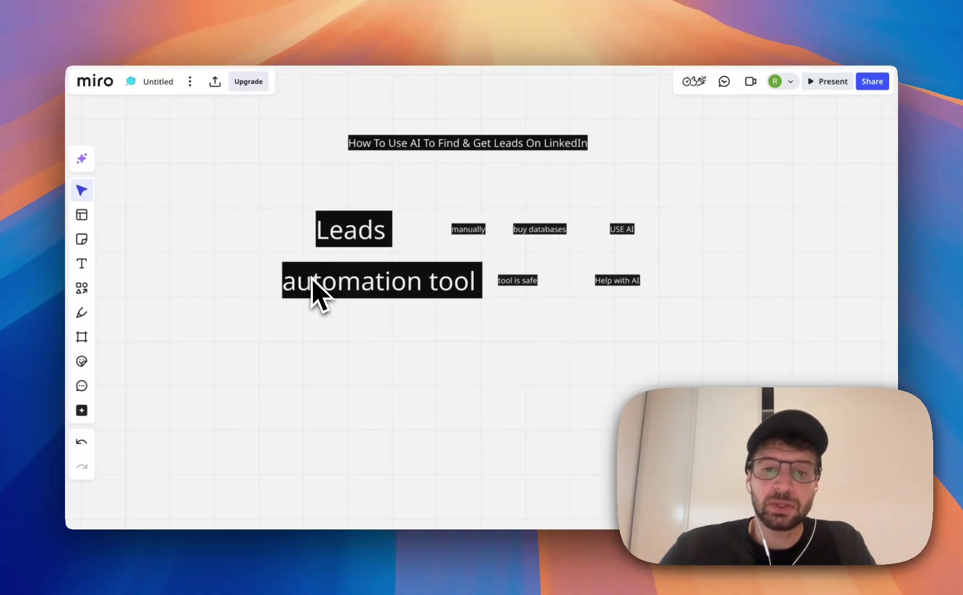
left_click(453, 37)
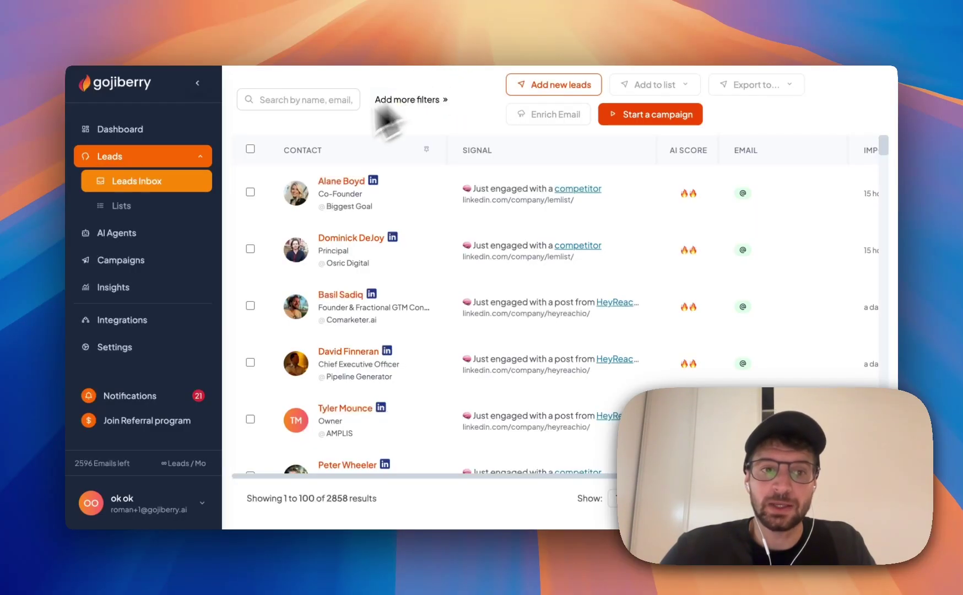
- Start a new campaign and choose a lead list for it
left_click(112, 263)
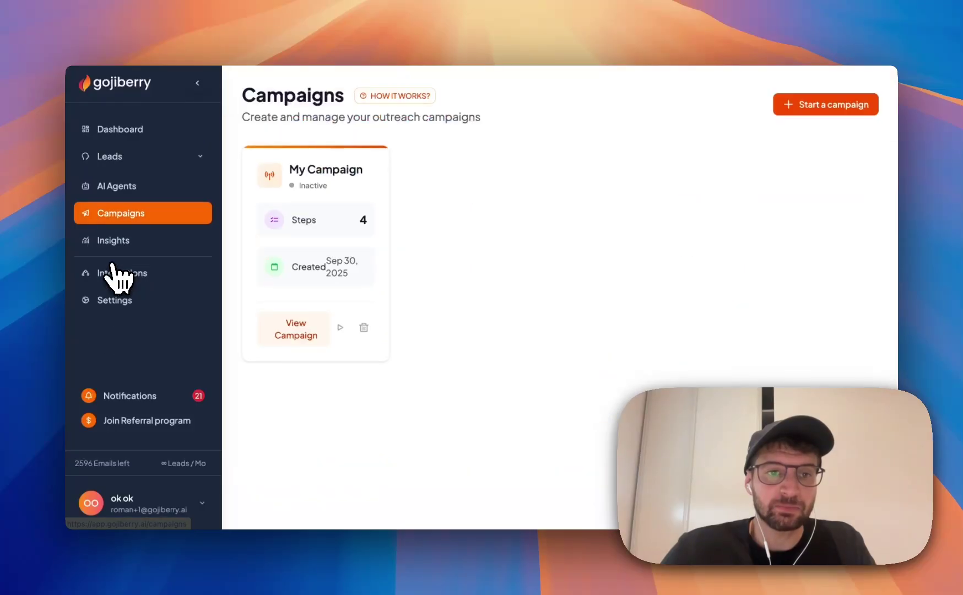
left_click(841, 110)
left_click(574, 322)
left_click(557, 410)
left_click(606, 278)
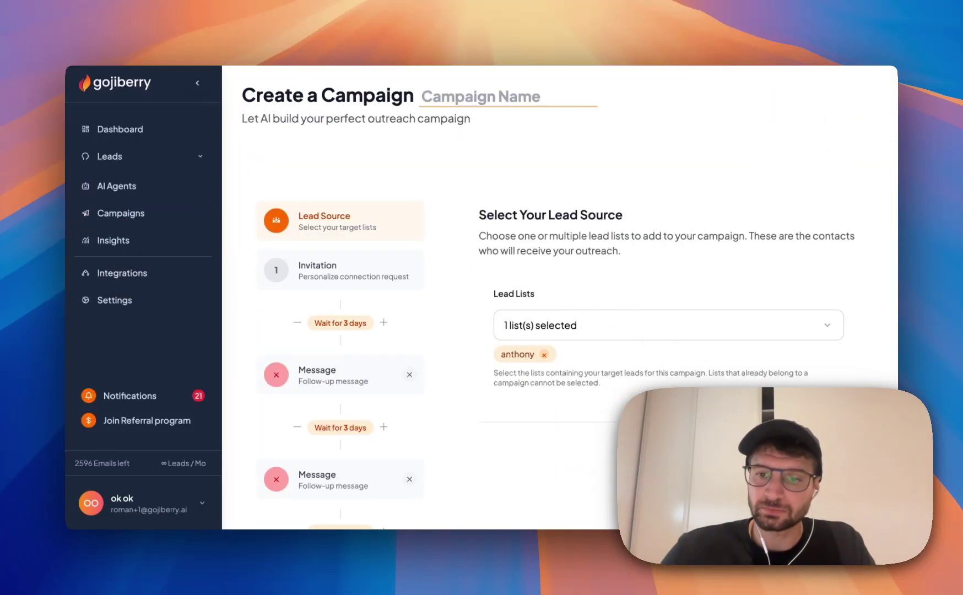
- Keep the invitation plain and have AI write the follow-up, third and fourth messages
left_click(825, 449)
scroll(606, 298, "down", 1)
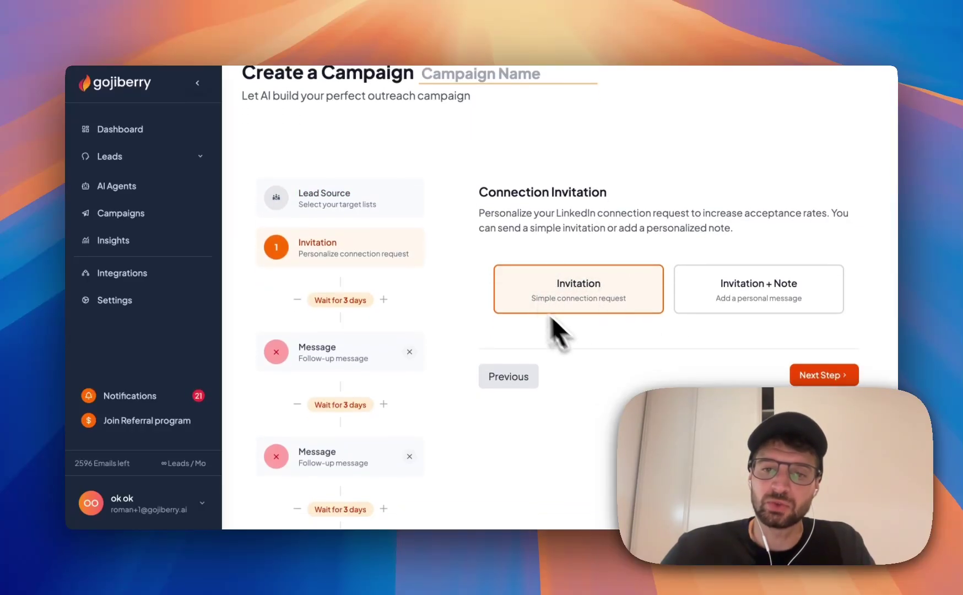
left_click(822, 375)
left_click(622, 267)
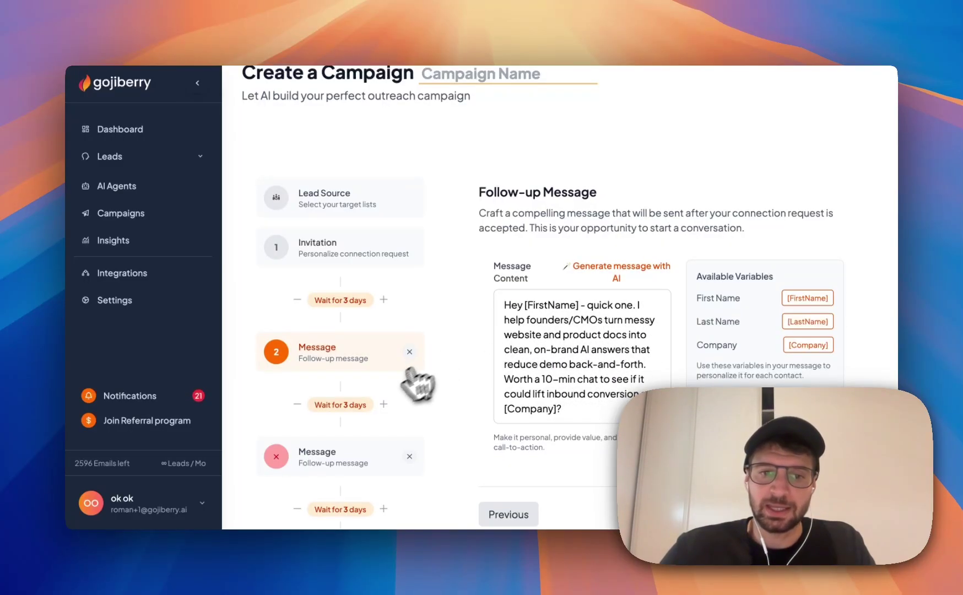
left_click_drag(305, 422, 344, 408)
scroll(385, 411, "down", 3)
left_click(356, 380)
left_click(634, 196)
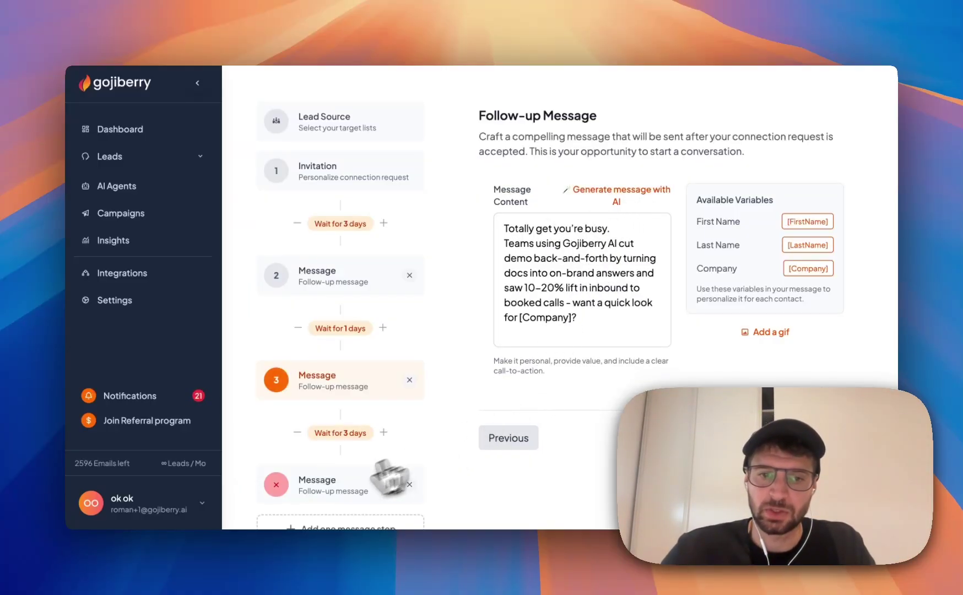
left_click(331, 485)
left_click(605, 193)
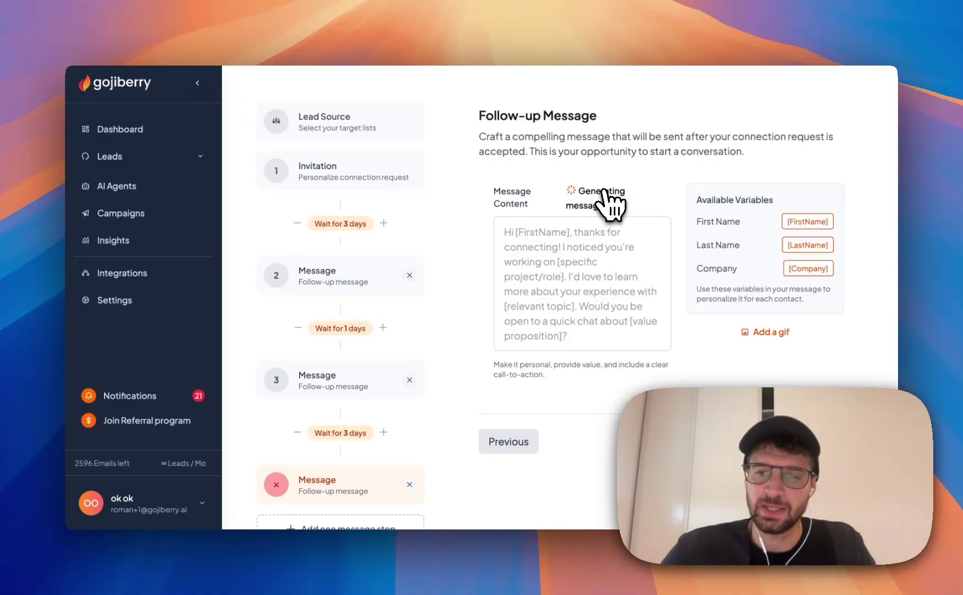
- Attach a GIF to the fourth message, then remove it again
left_click(765, 332)
left_click(711, 283)
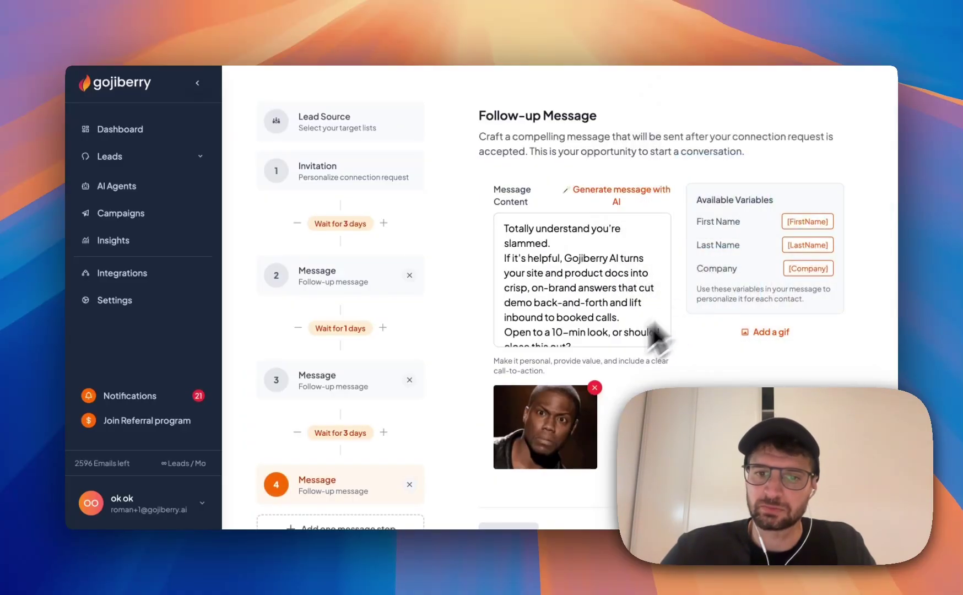
left_click(595, 388)
scroll(596, 388, "down", 1)
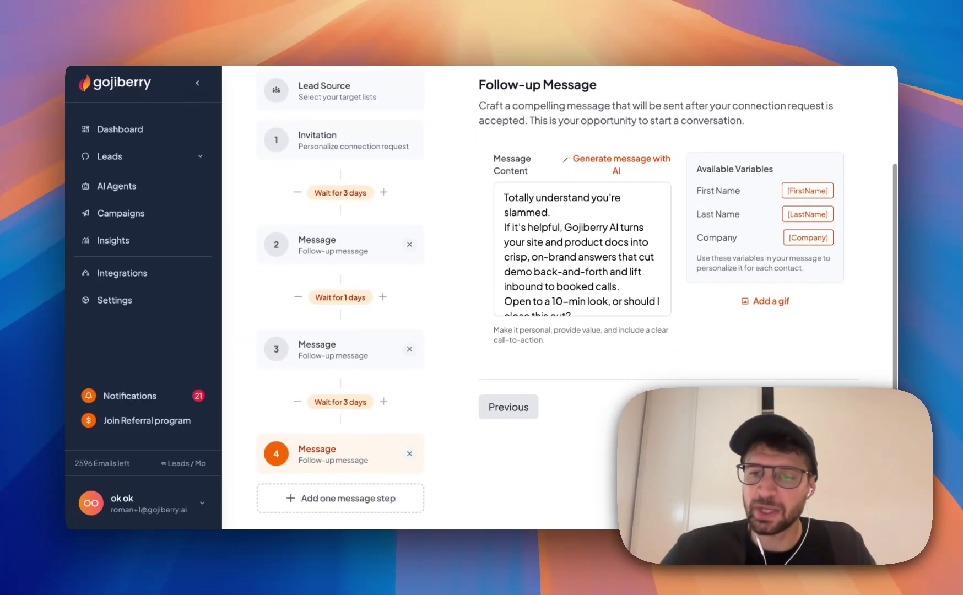
- View My Campaign's Insights (210 invitations, 40% acceptance, 38% answer rate), then return to Miro
left_click(122, 214)
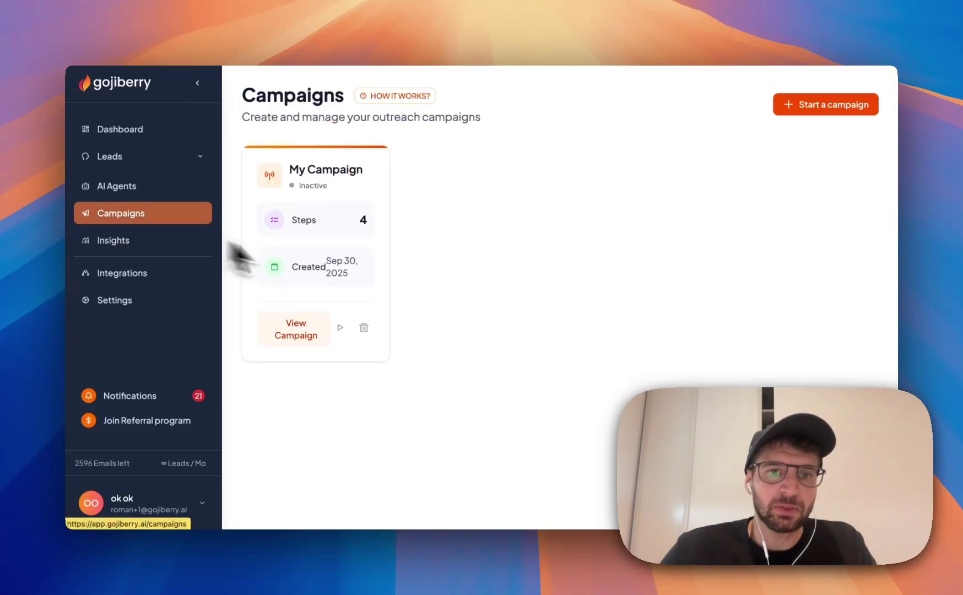
left_click(302, 334)
left_click(540, 169)
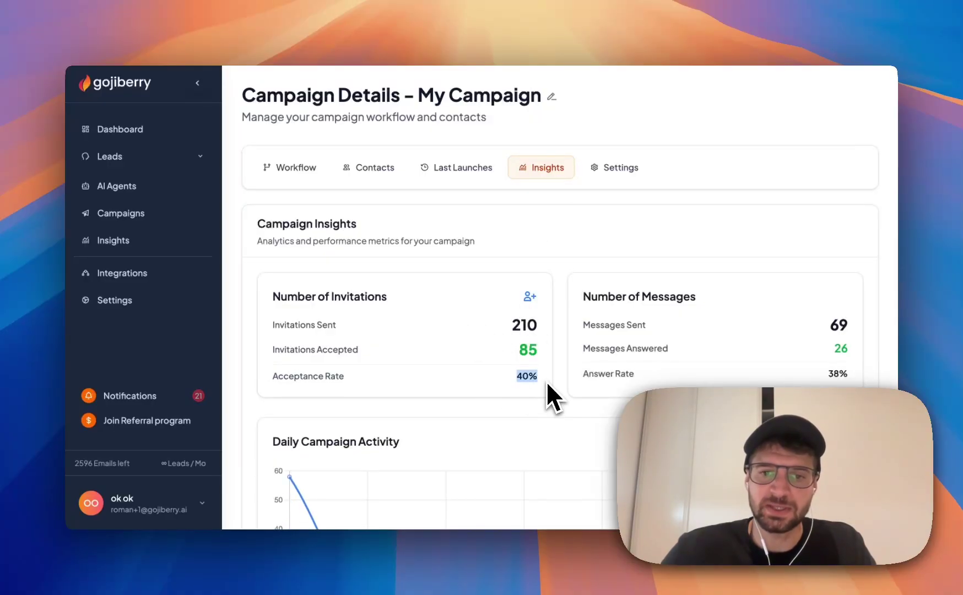
left_click_drag(860, 374, 827, 374)
left_click(734, 385)
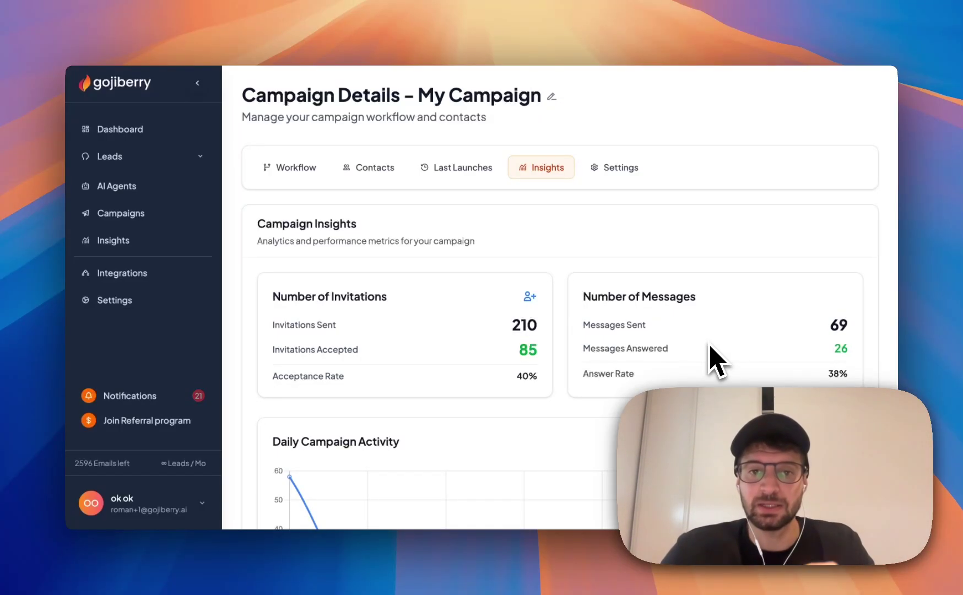
left_click(320, 32)
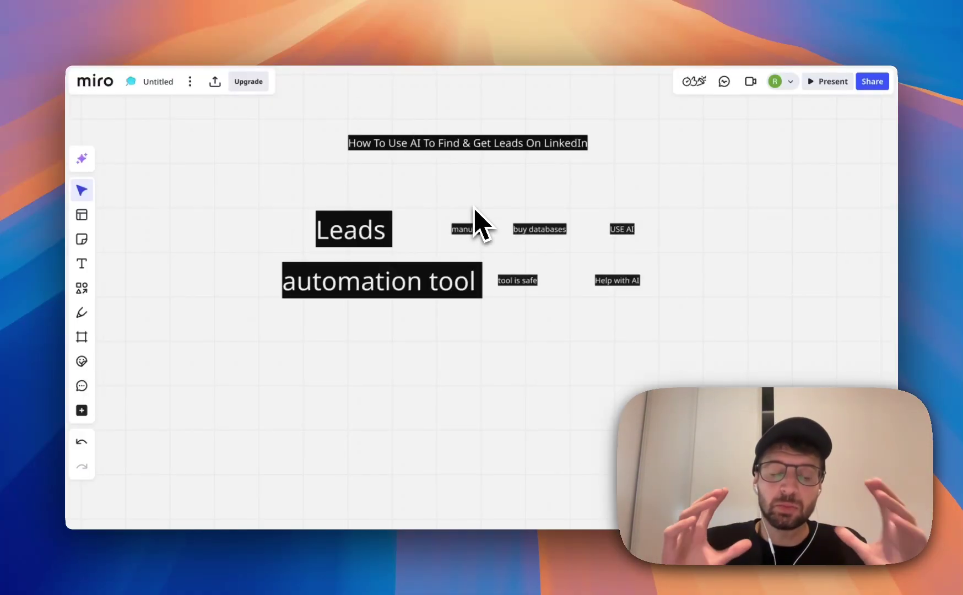